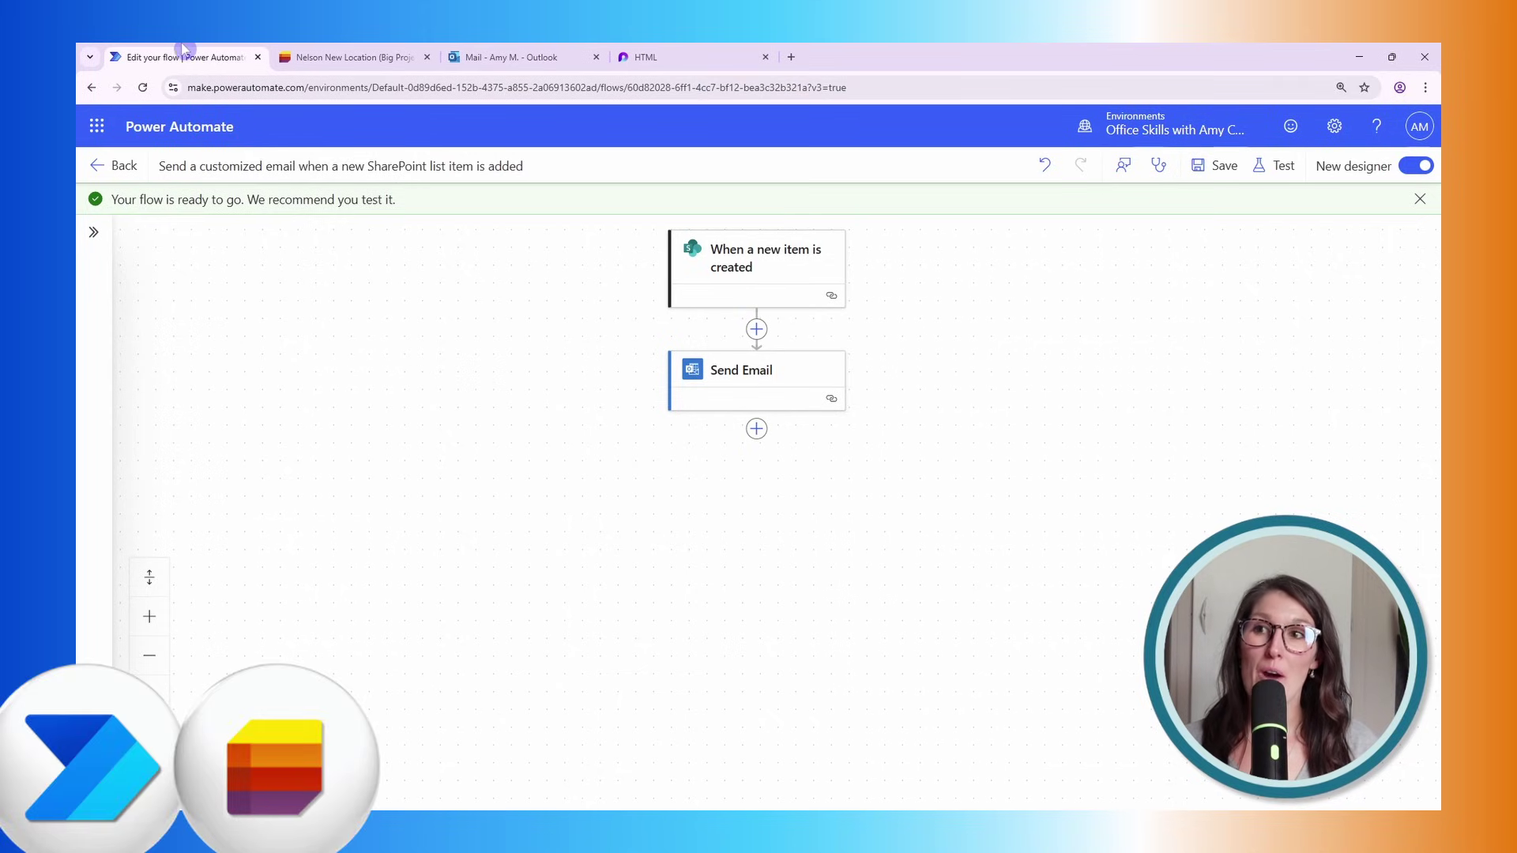
# Open the list item from the notification email's link and start editing its description.
pyautogui.click(324, 70)
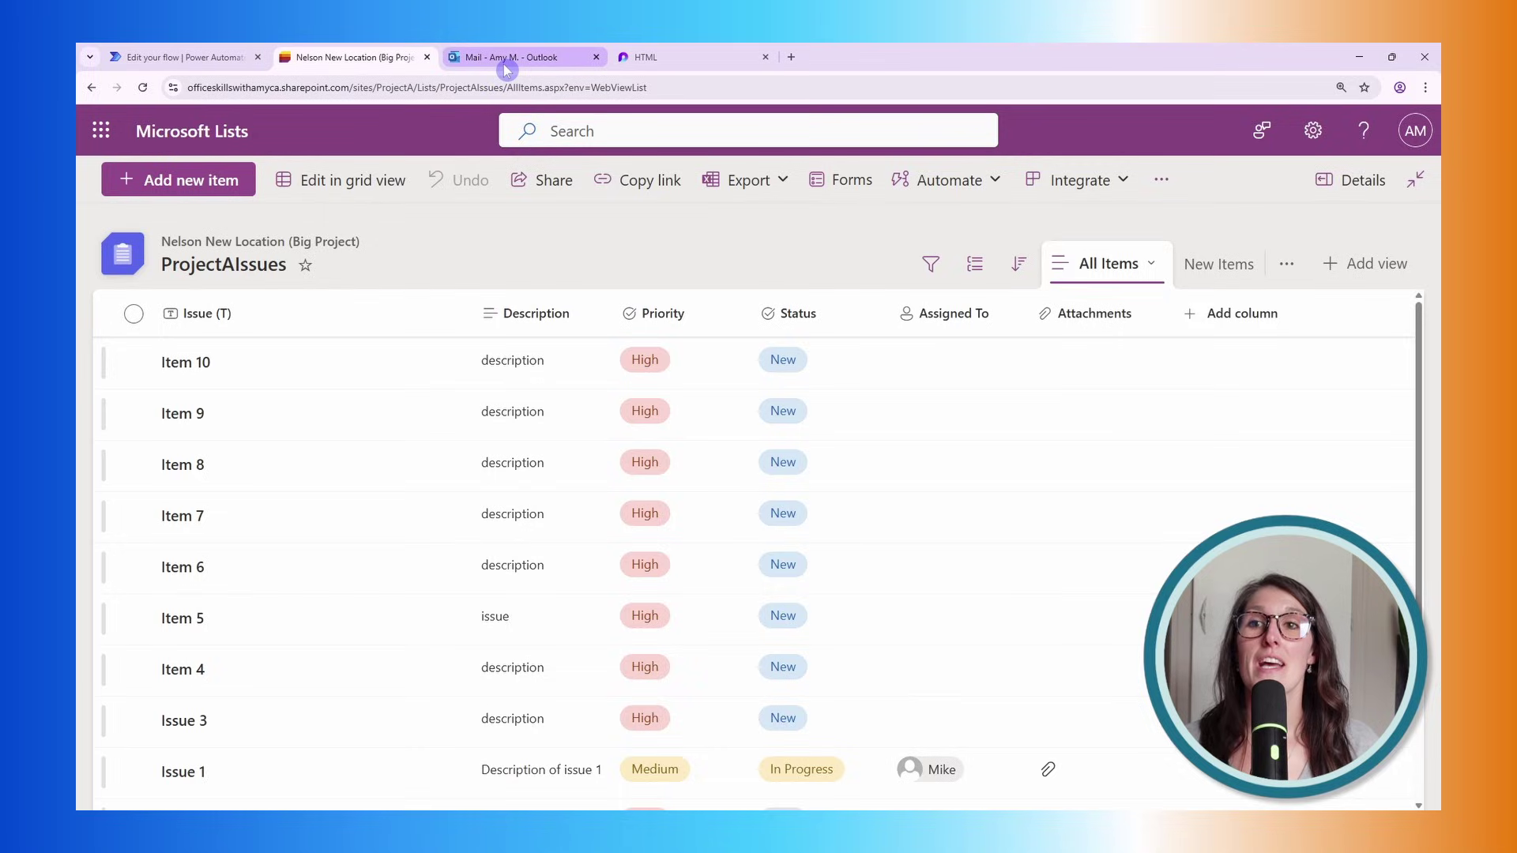
pyautogui.click(504, 64)
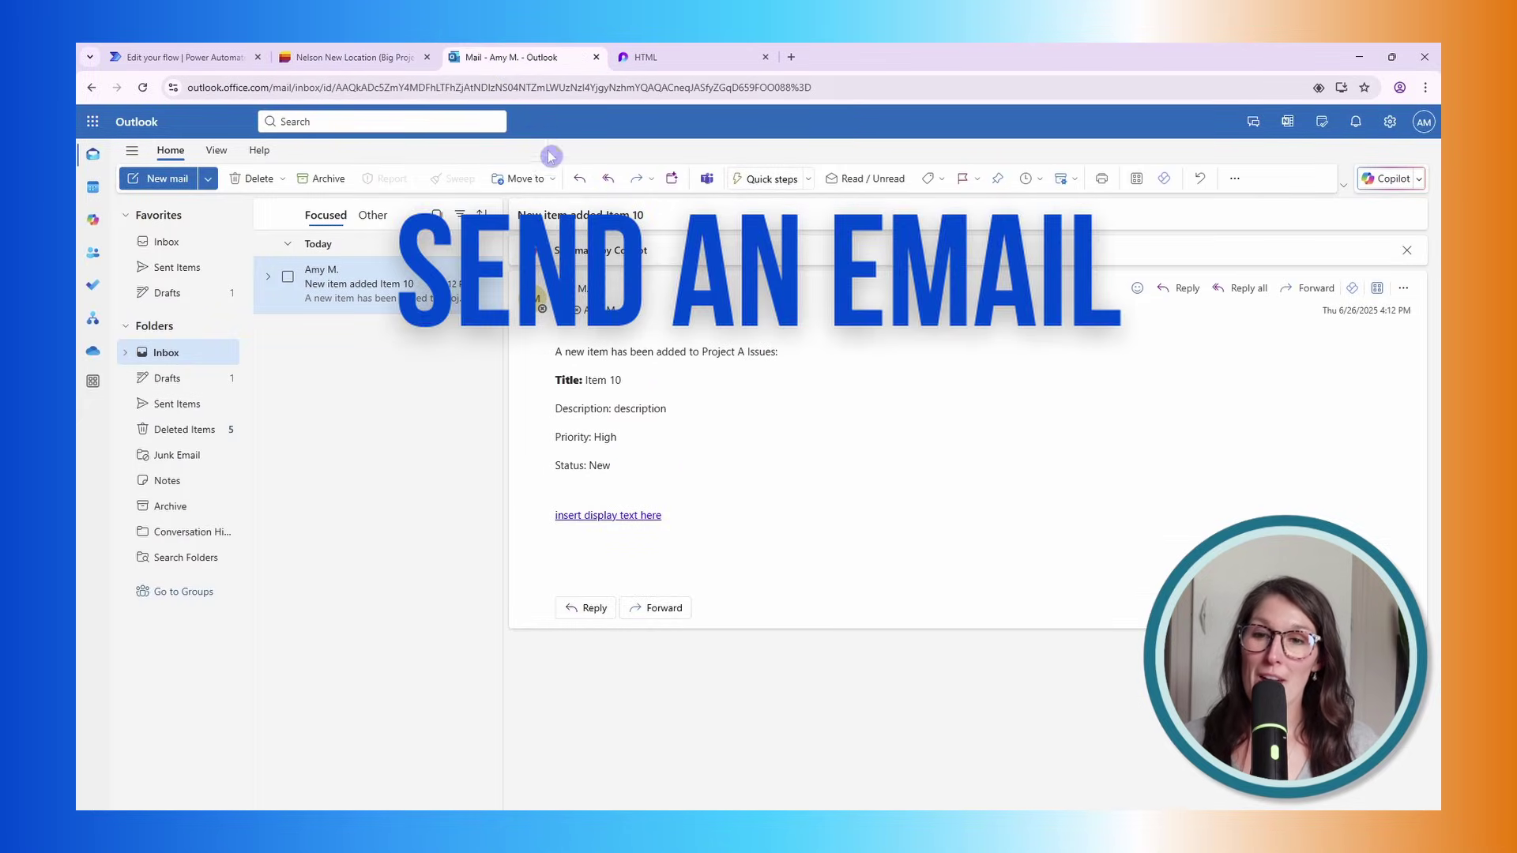
pyautogui.click(616, 518)
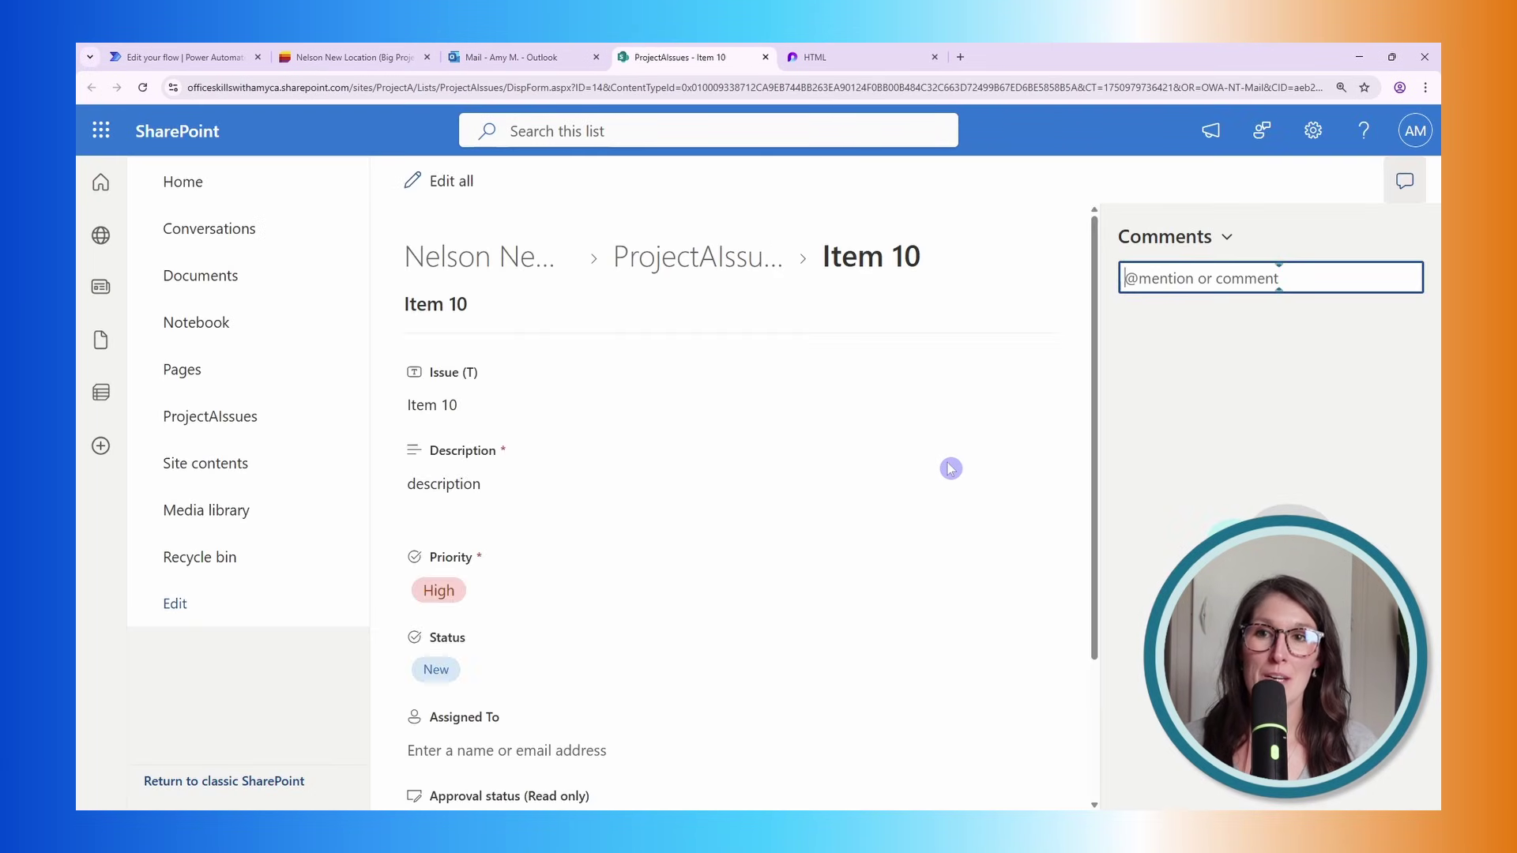
pyautogui.click(527, 482)
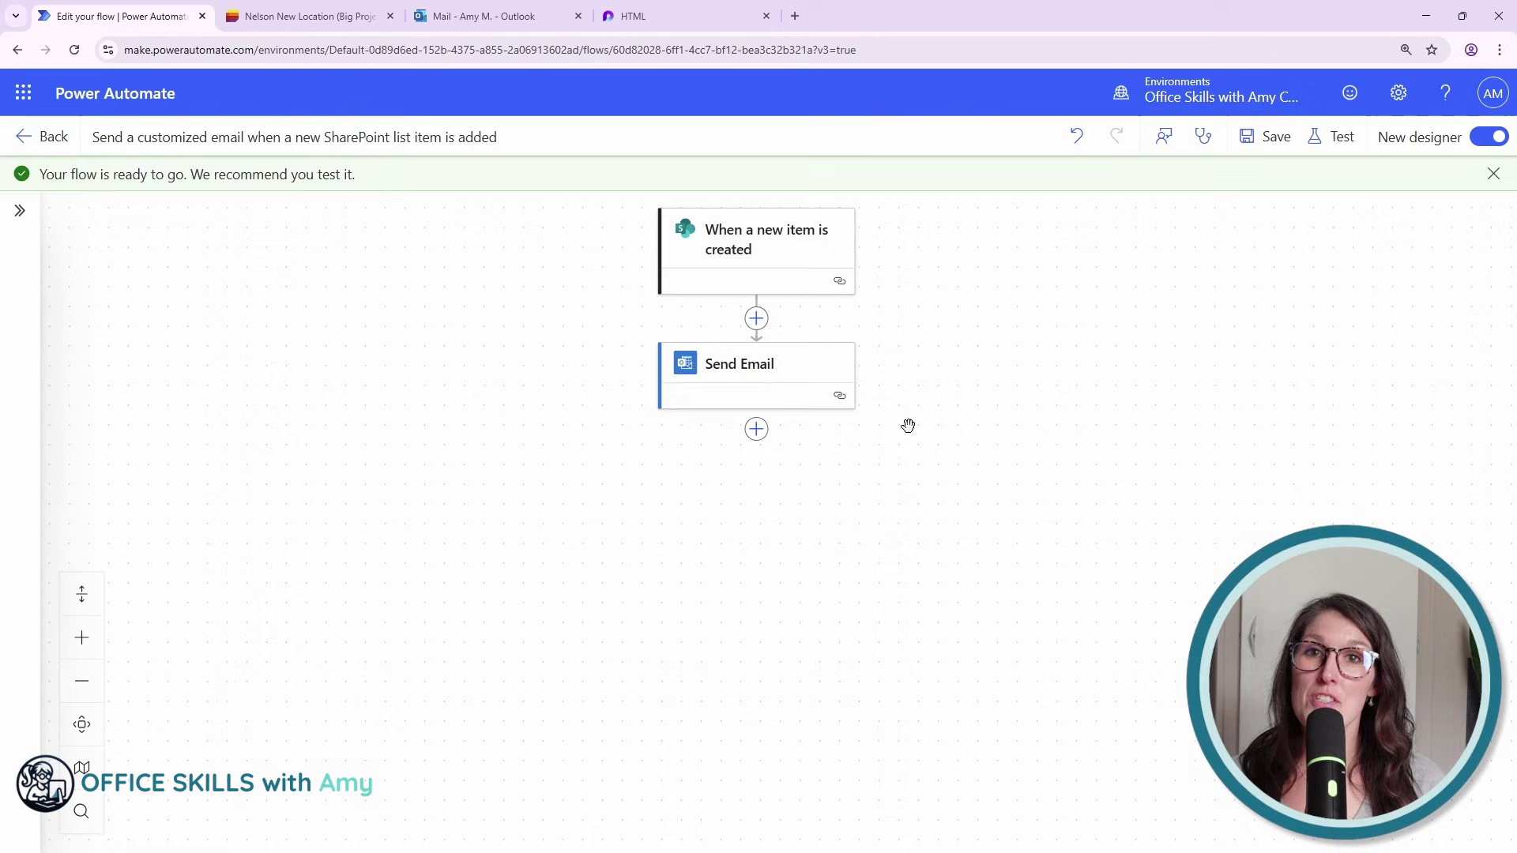
# Add a new 'Link:' line below the Status line of the Send Email body.
pyautogui.click(788, 257)
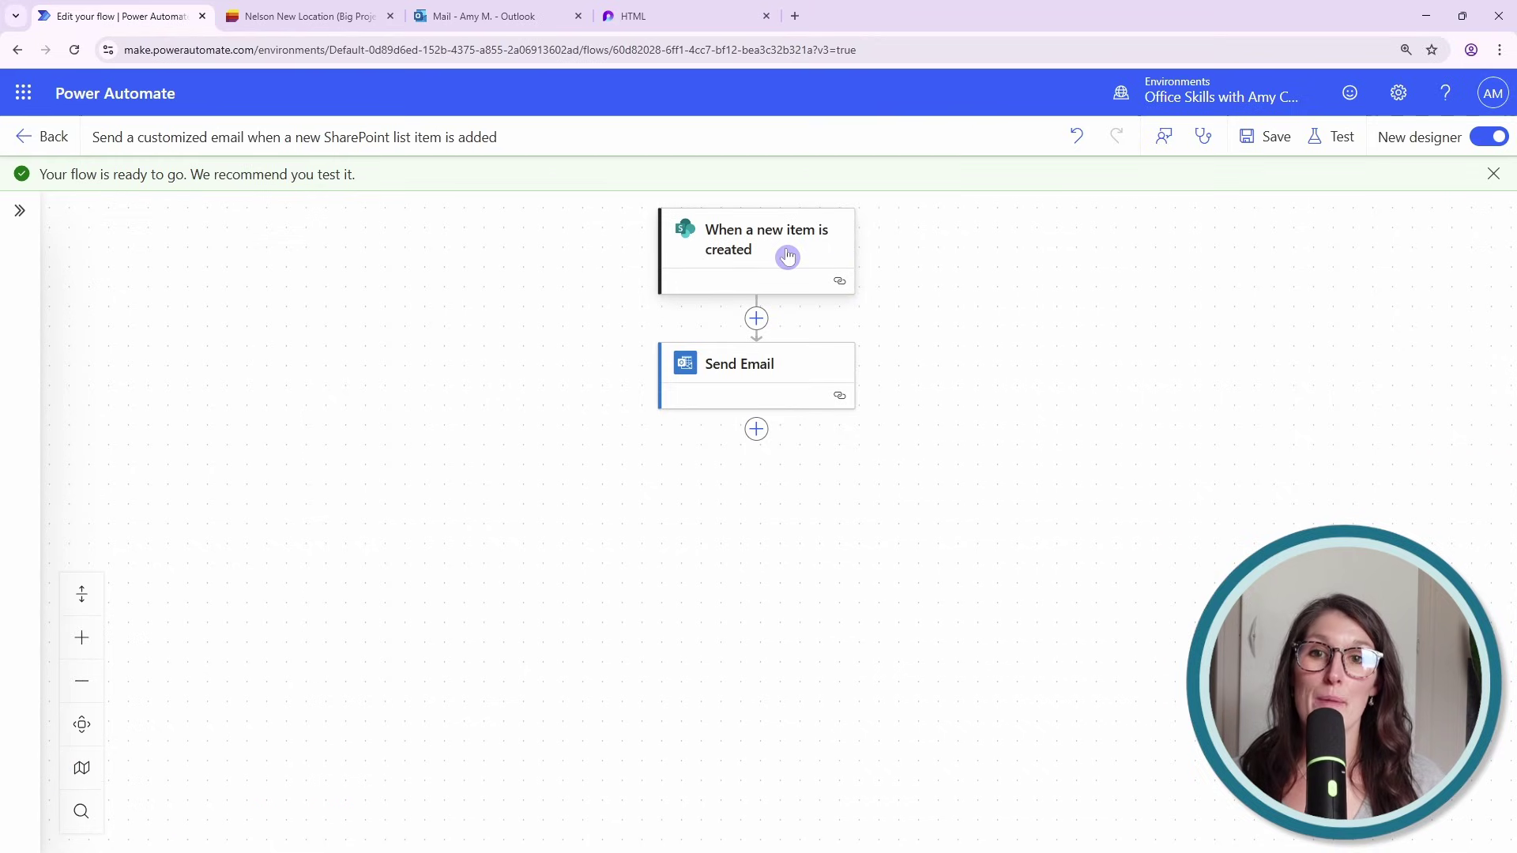
pyautogui.click(781, 363)
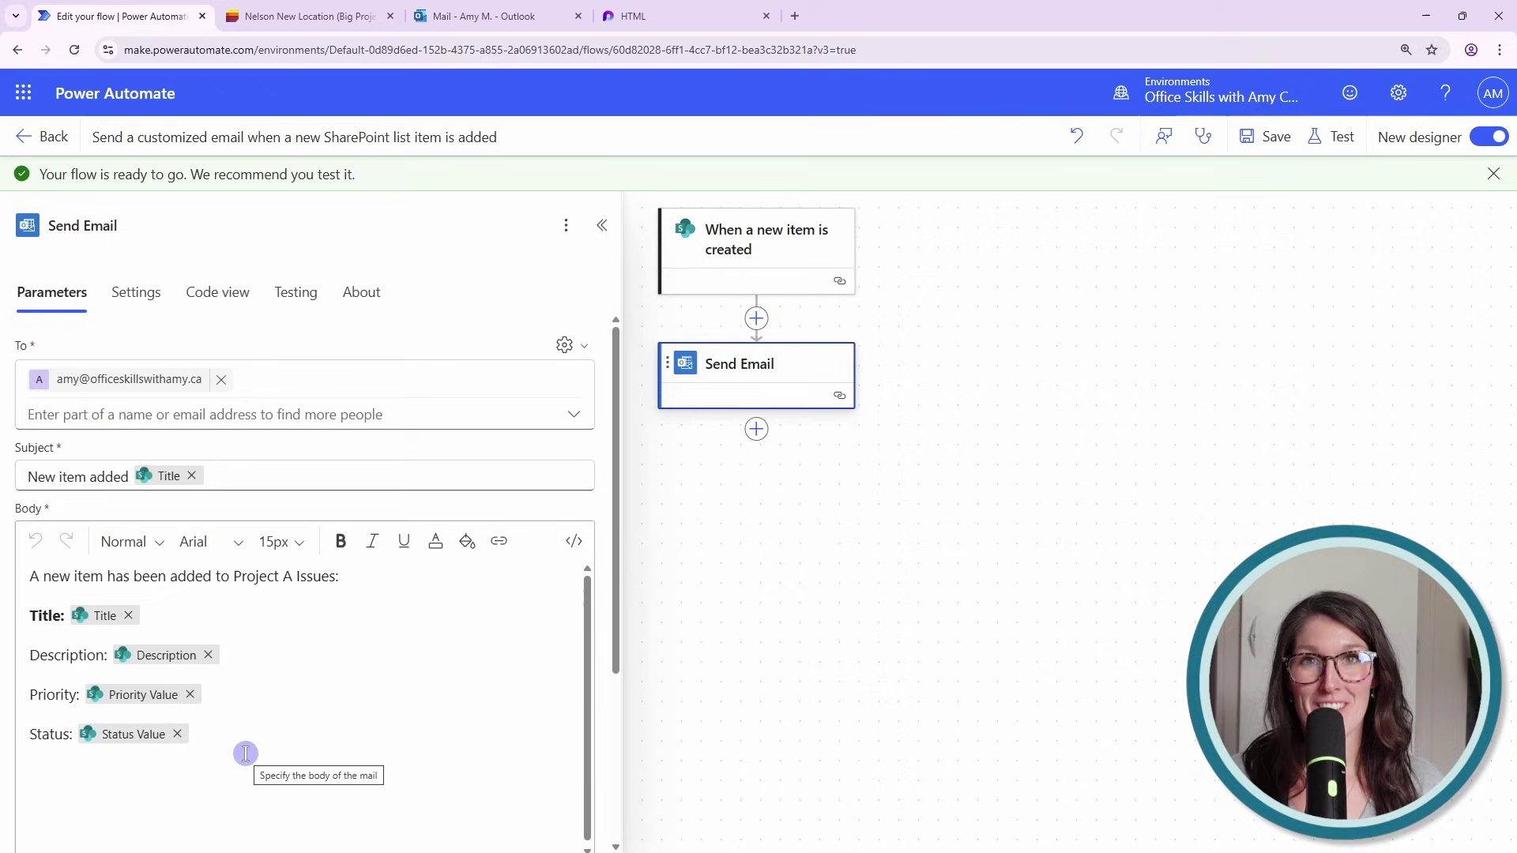
pyautogui.click(166, 750)
pyautogui.press('Return')
pyautogui.press('Return')
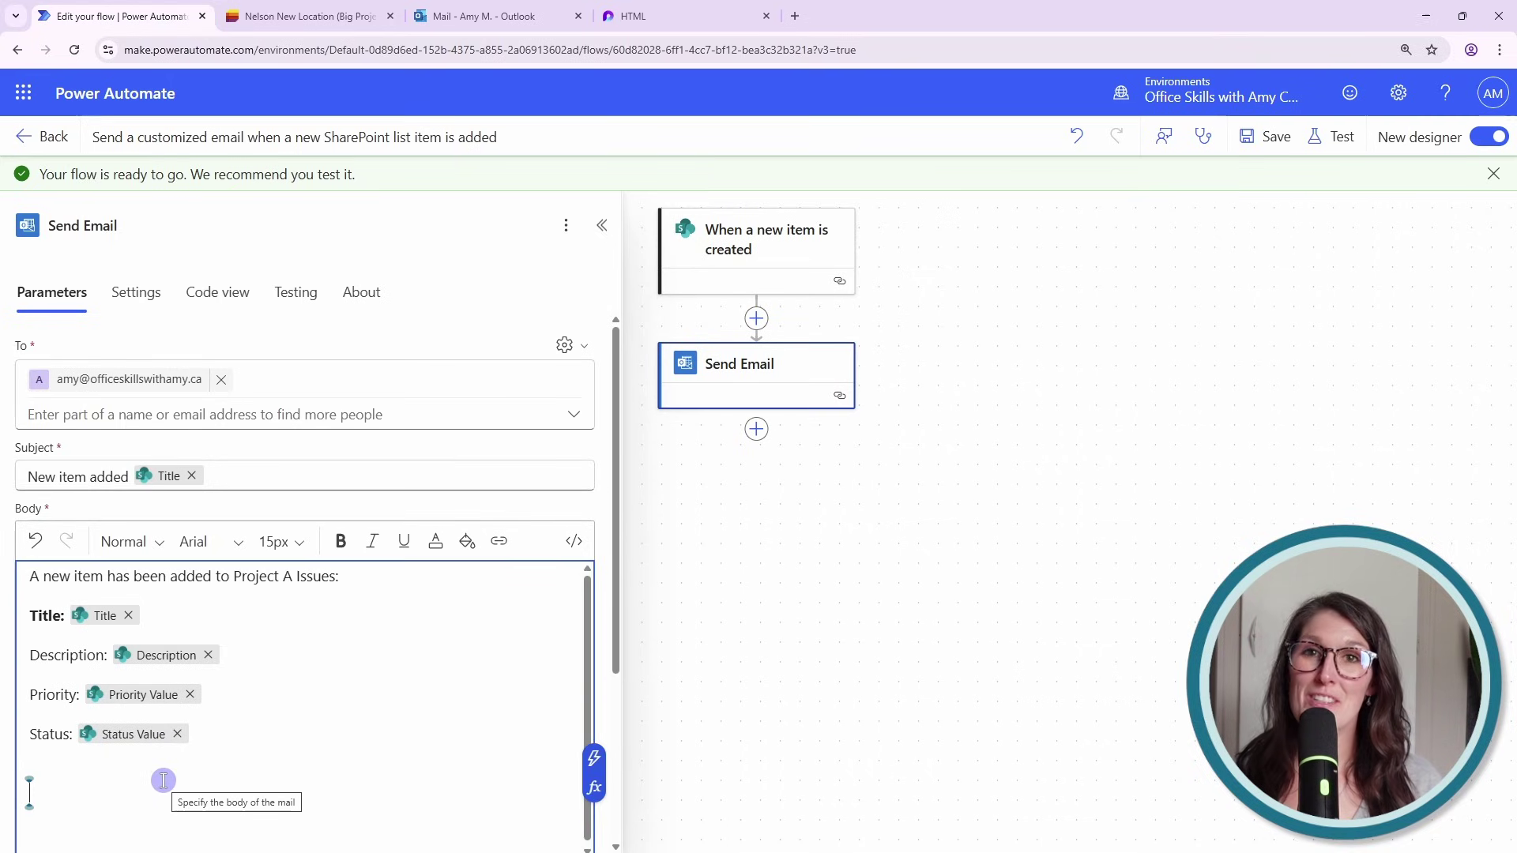
pyautogui.write('Link:')
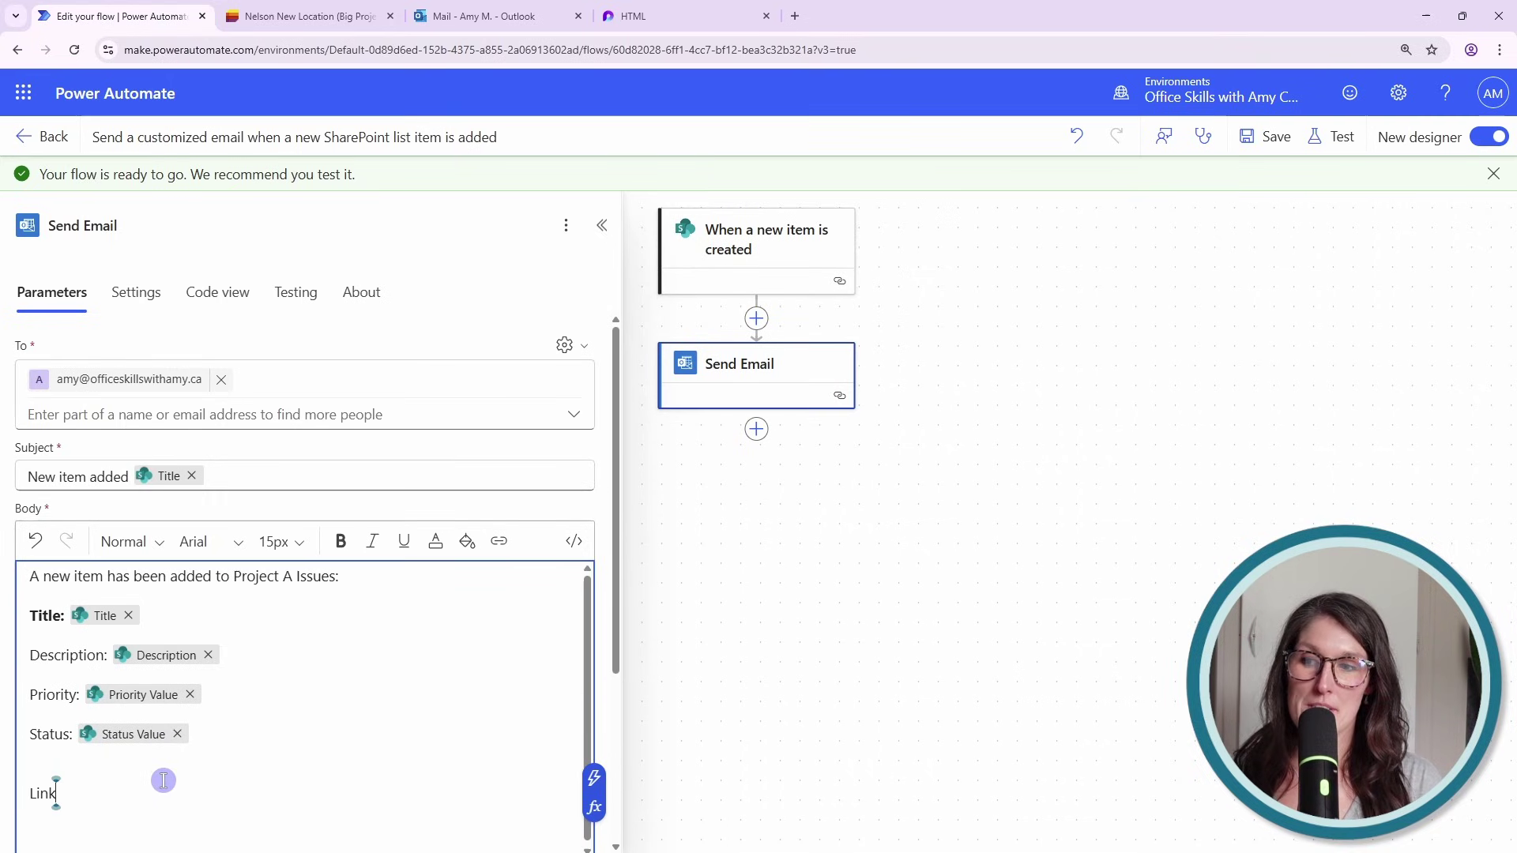
# Insert the Link to item dynamic value after 'Link:' and save the flow.
pyautogui.click(597, 781)
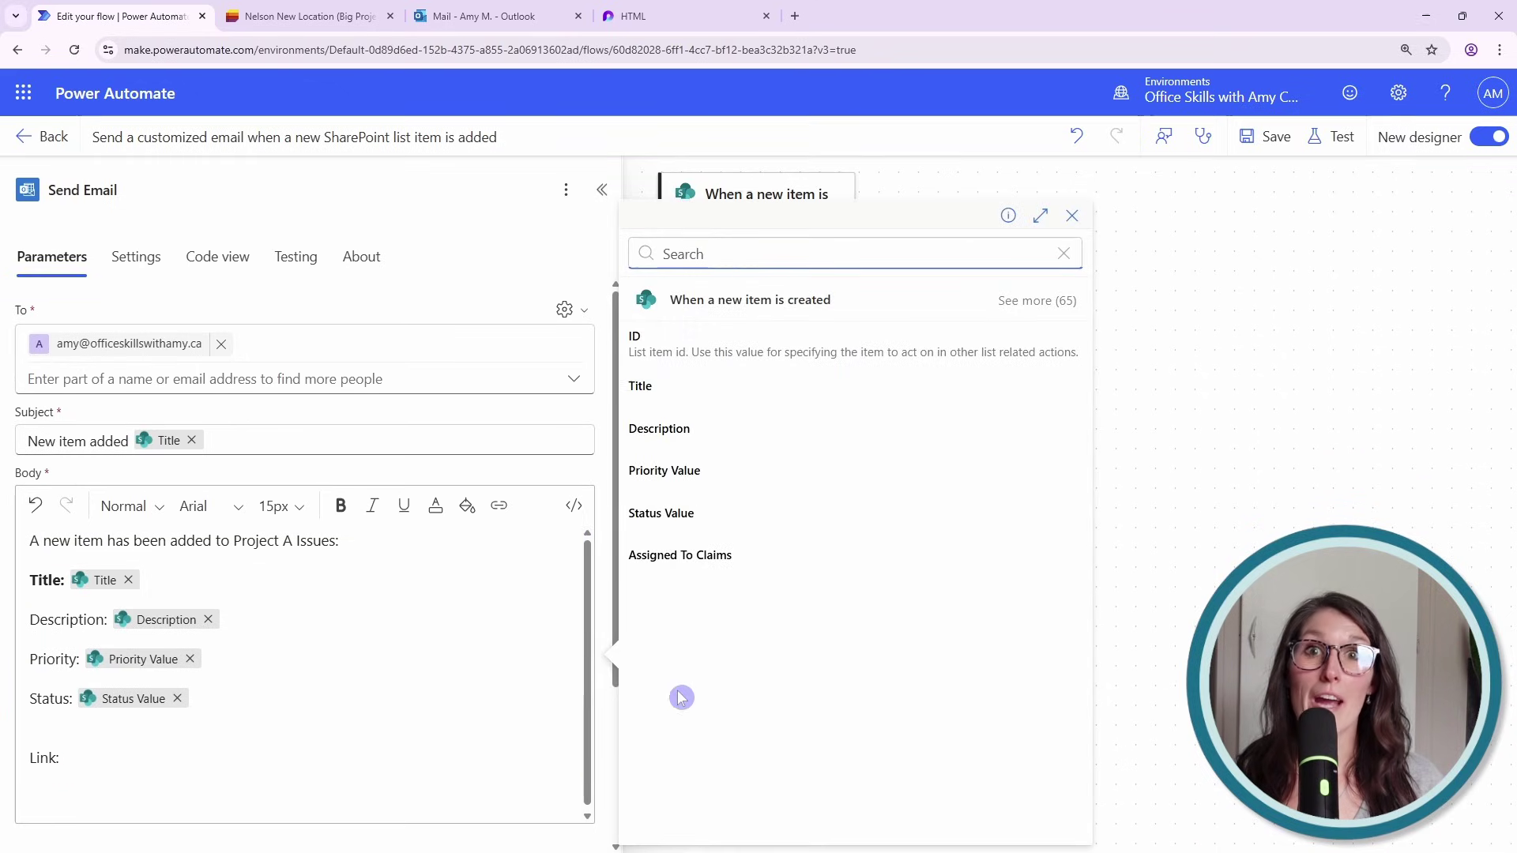
pyautogui.write('link')
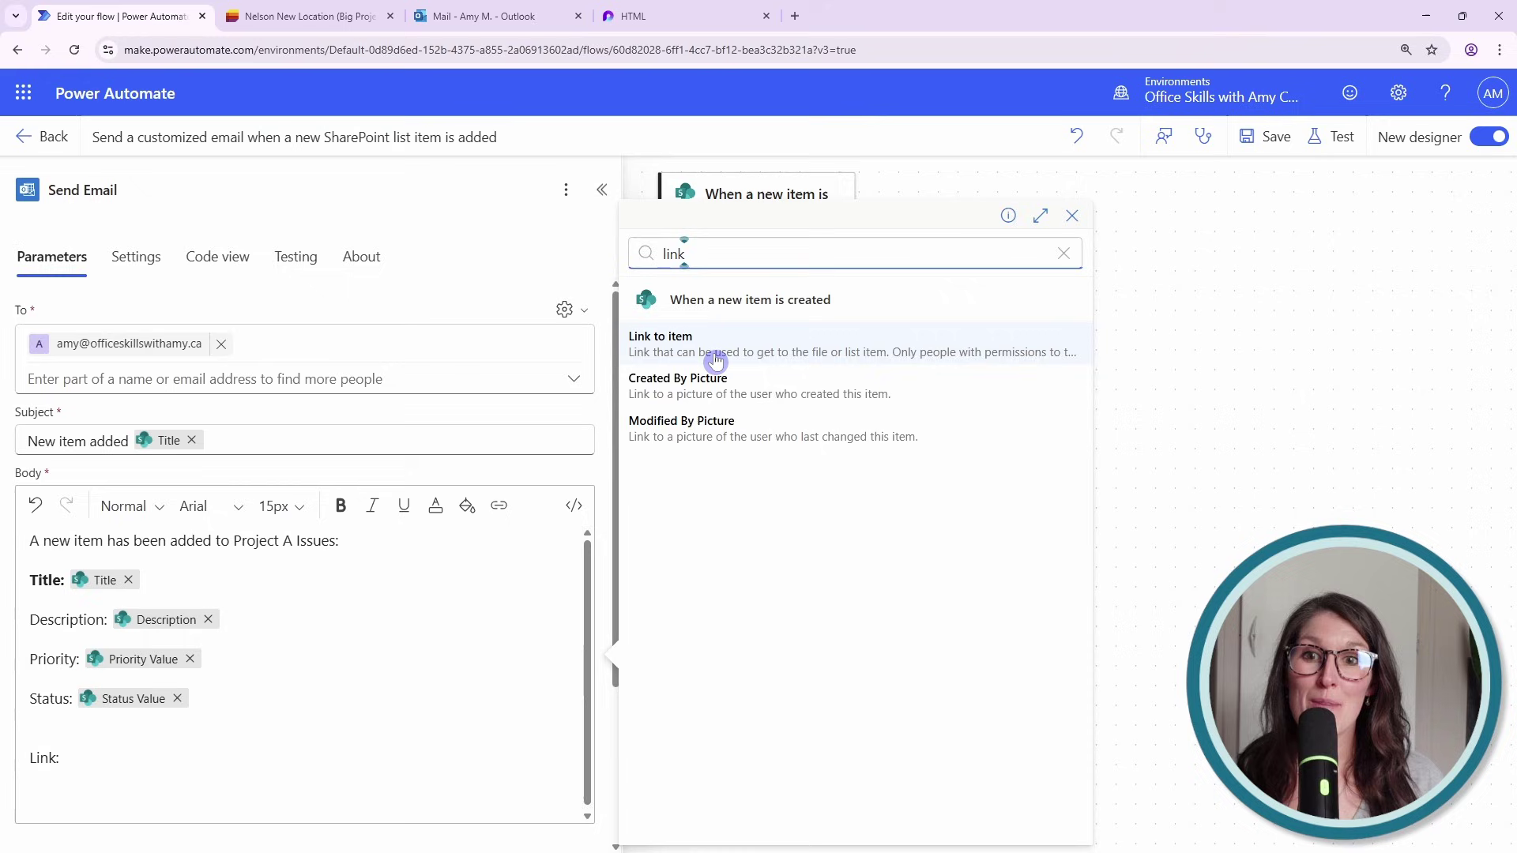
pyautogui.click(713, 348)
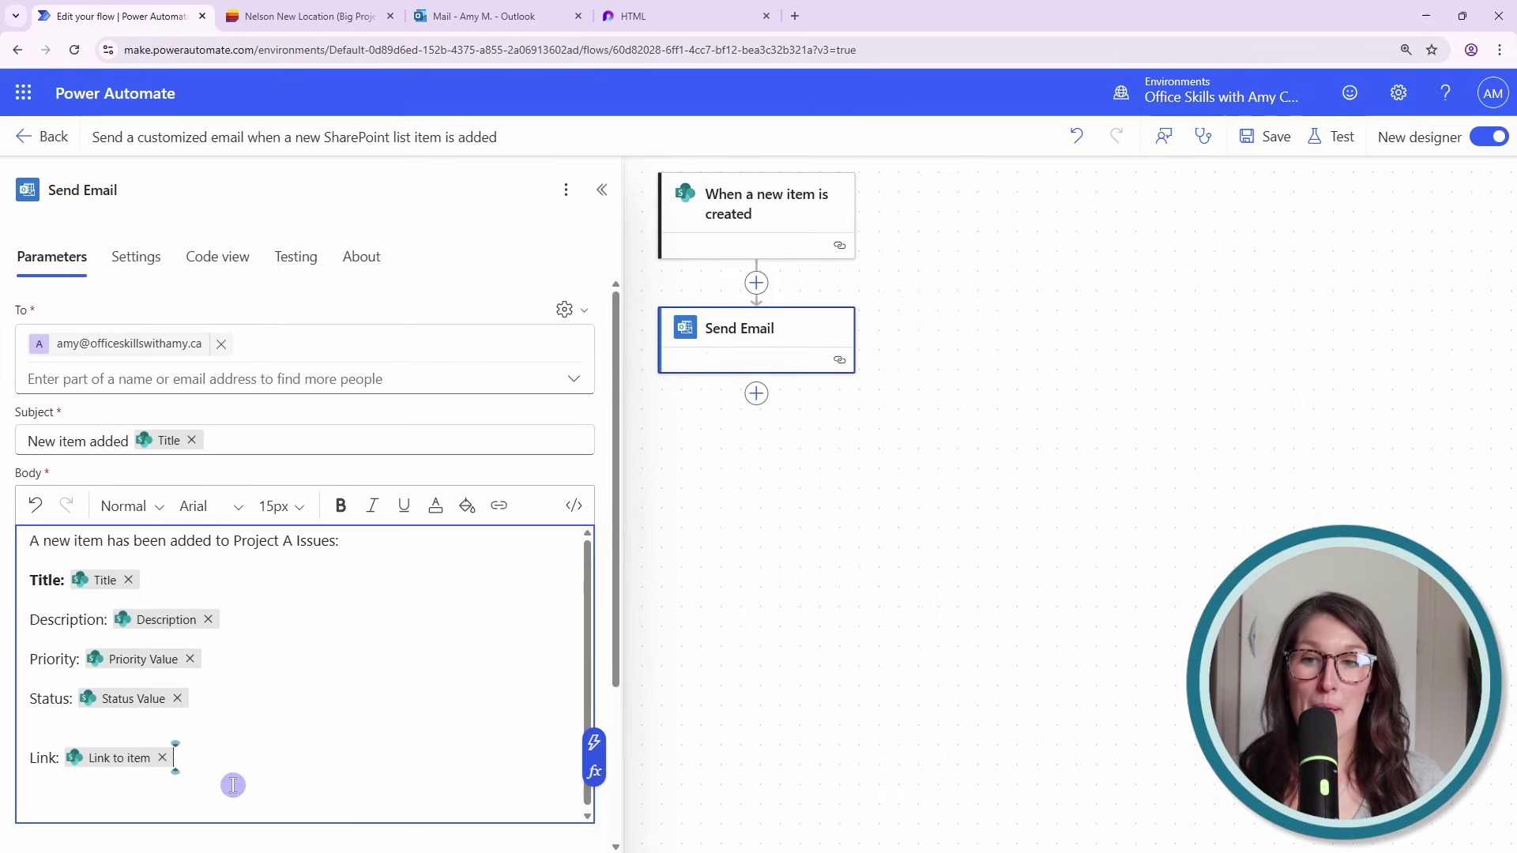
pyautogui.click(1262, 144)
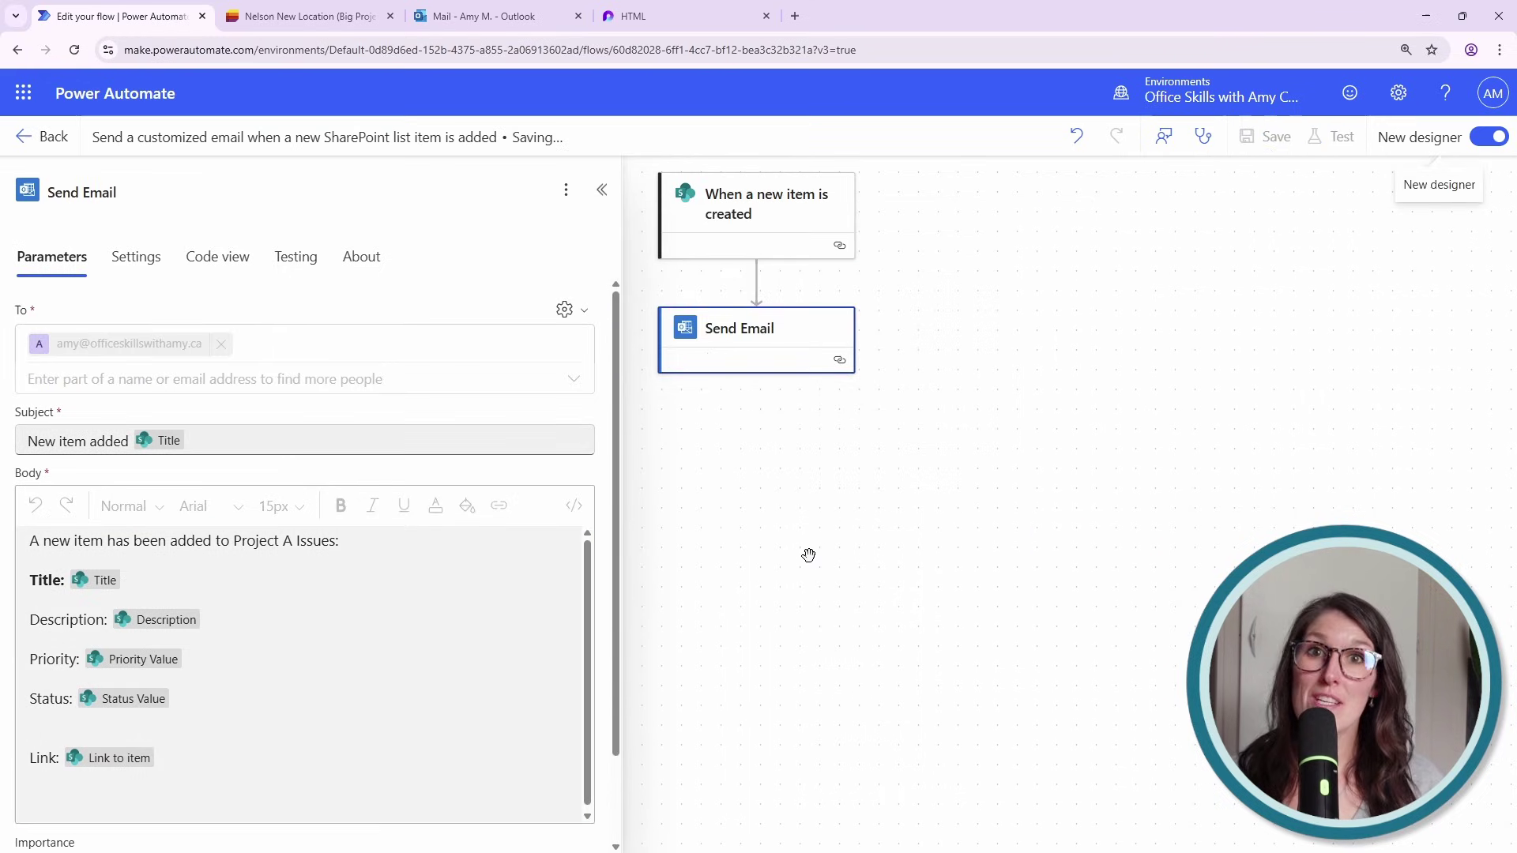
# Add 'Item 11' to ProjectAIssues with description 'description' and High priority.
pyautogui.click(320, 10)
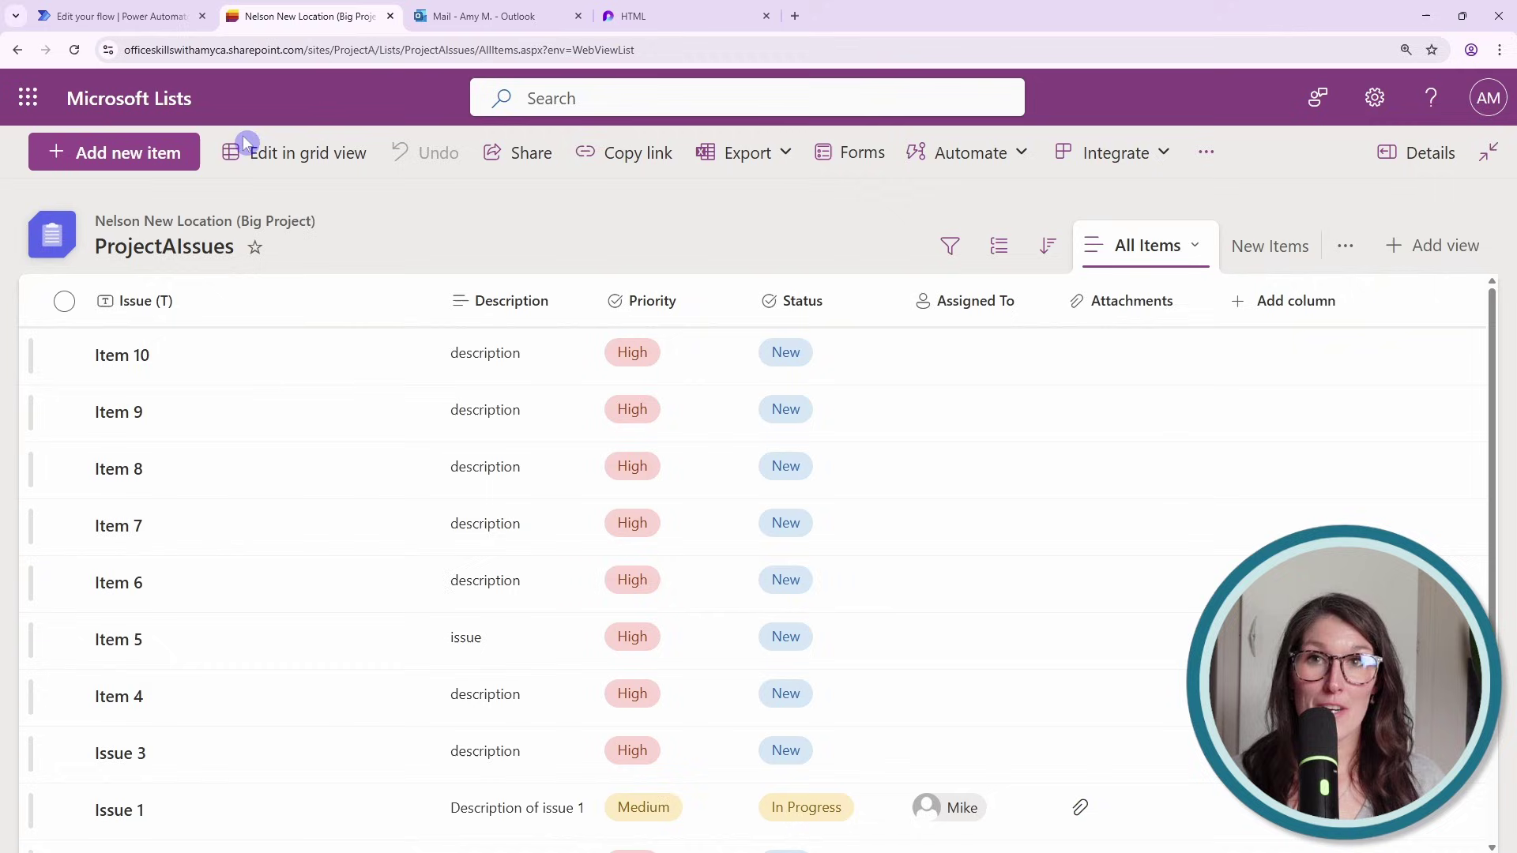
pyautogui.click(136, 154)
pyautogui.write('Item 11')
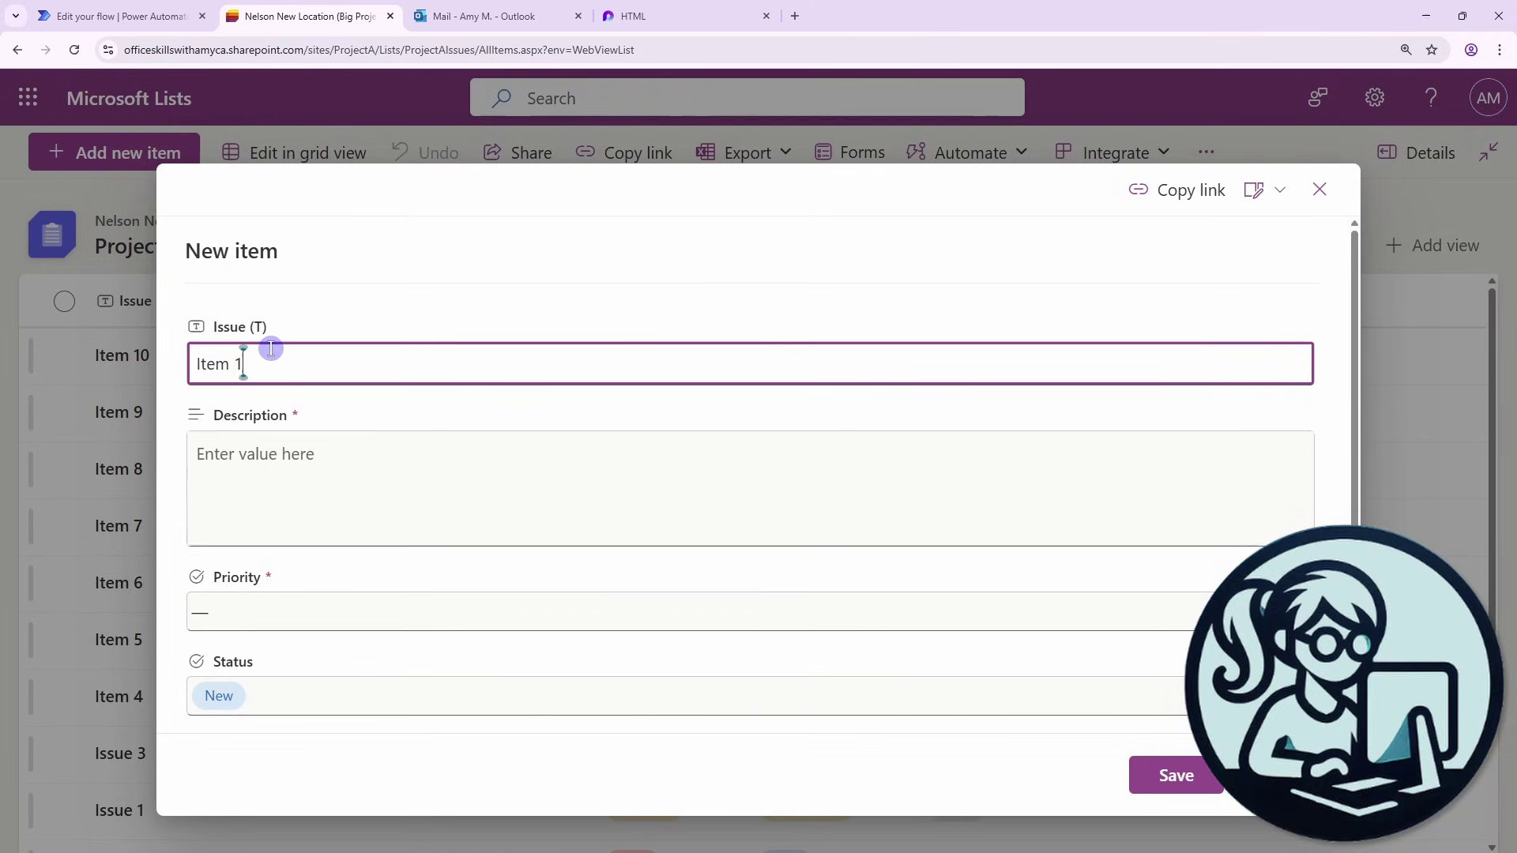
pyautogui.click(475, 474)
pyautogui.write('description')
pyautogui.click(553, 612)
pyautogui.click(237, 656)
pyautogui.click(1177, 776)
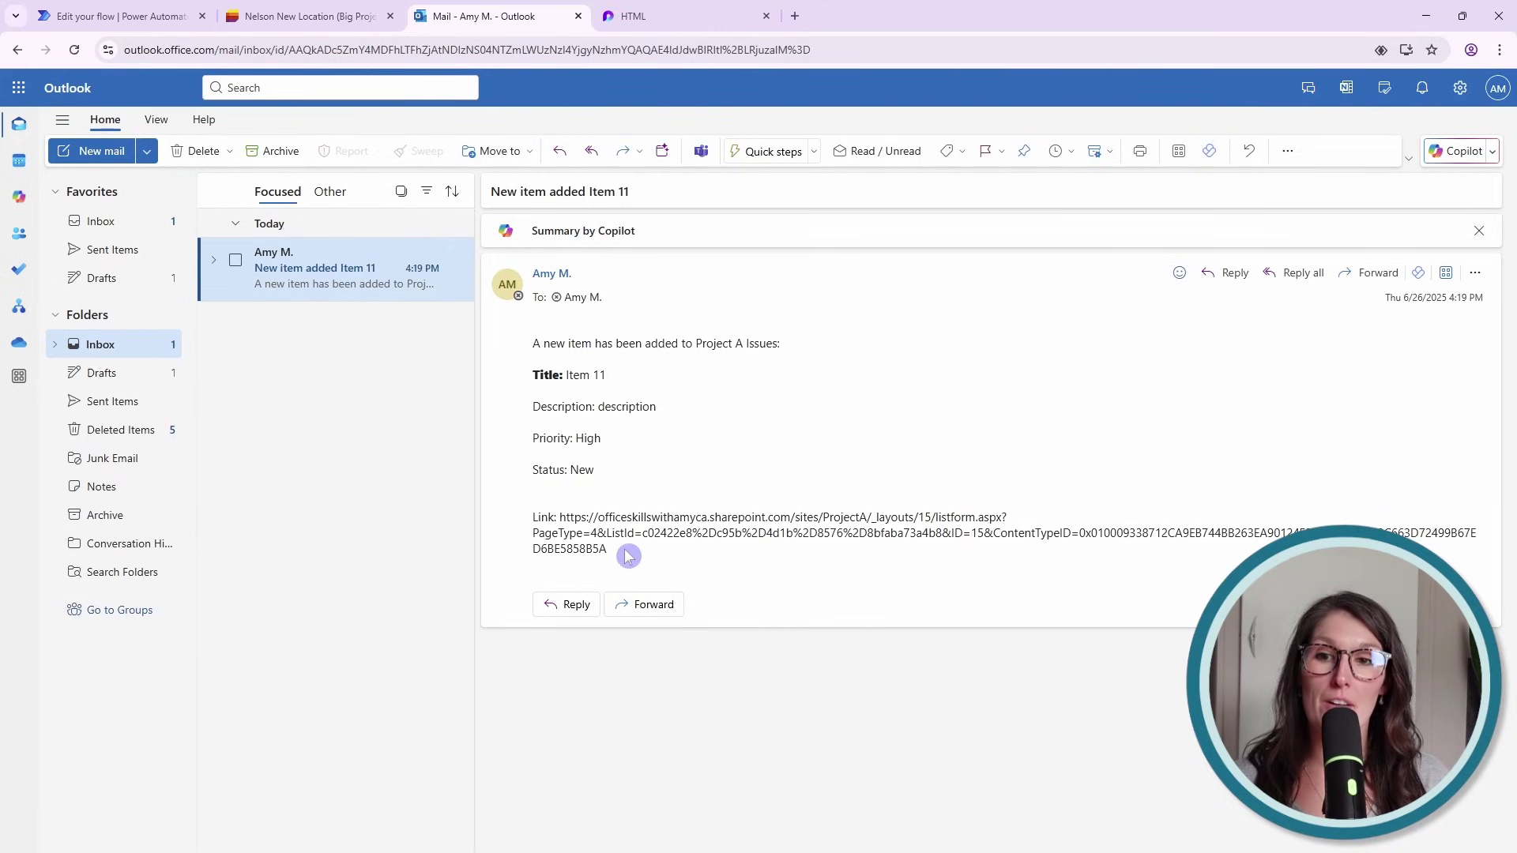
# Open the Item 11 email's raw URL in a new tab to reach its SharePoint page.
pyautogui.moveTo(559, 519); pyautogui.dragTo(651, 558)
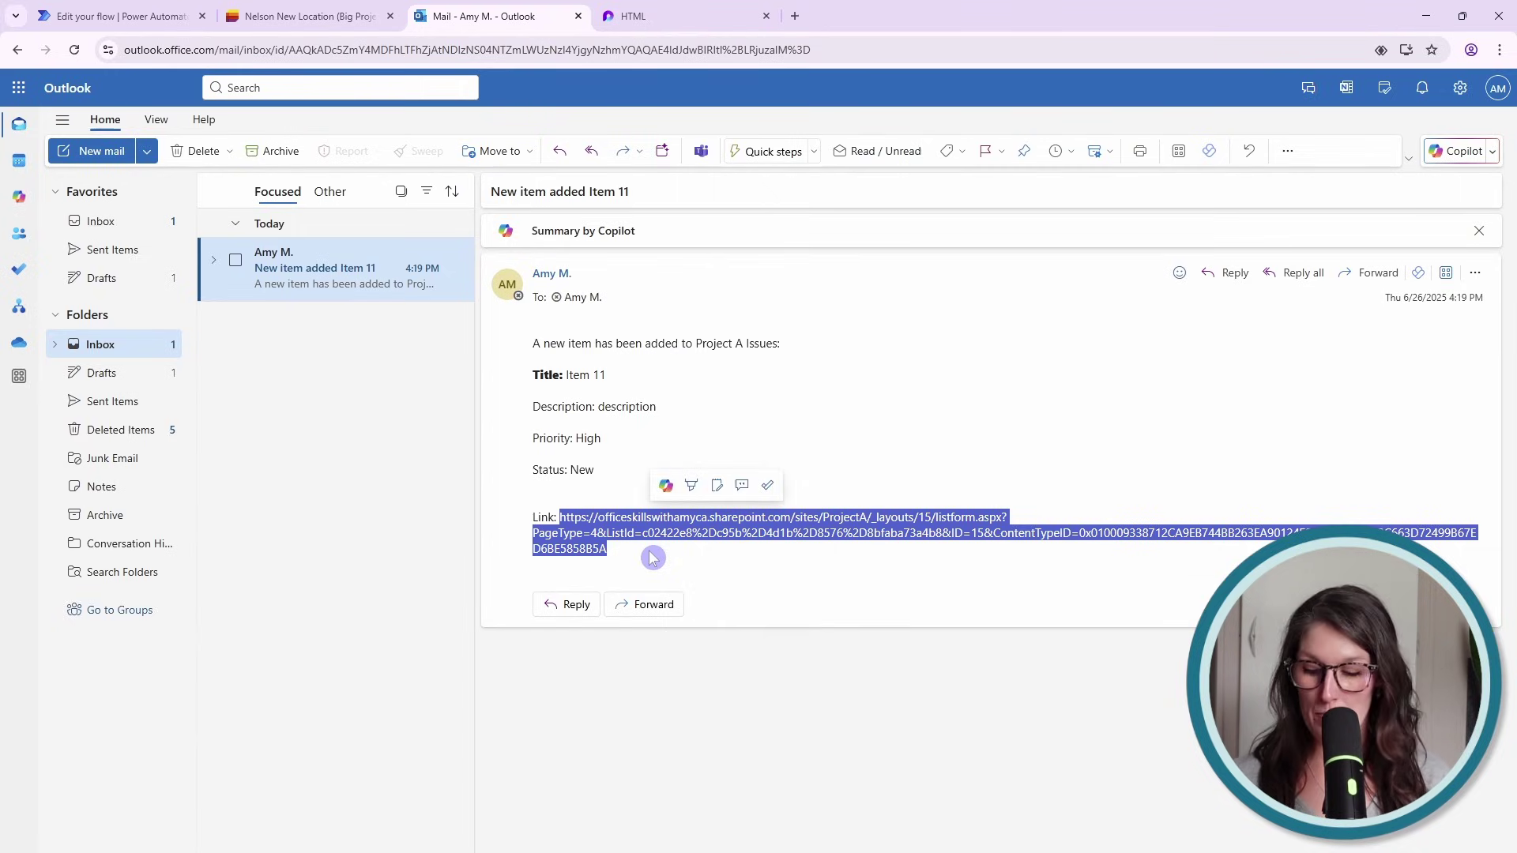
pyautogui.click(795, 17)
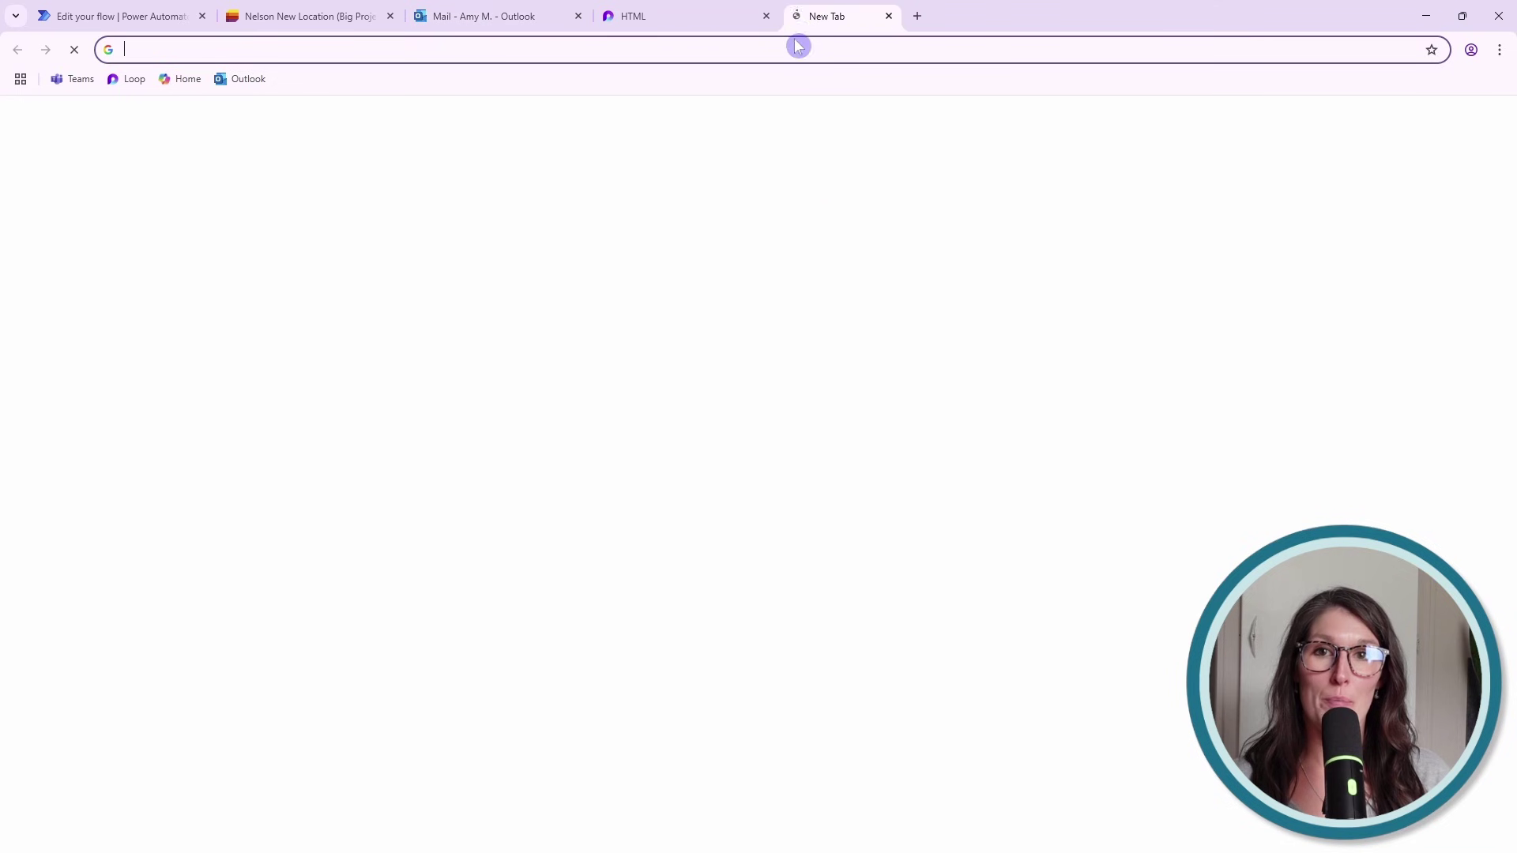
pyautogui.hotkey('ctrl', 'v')
pyautogui.press('Return')
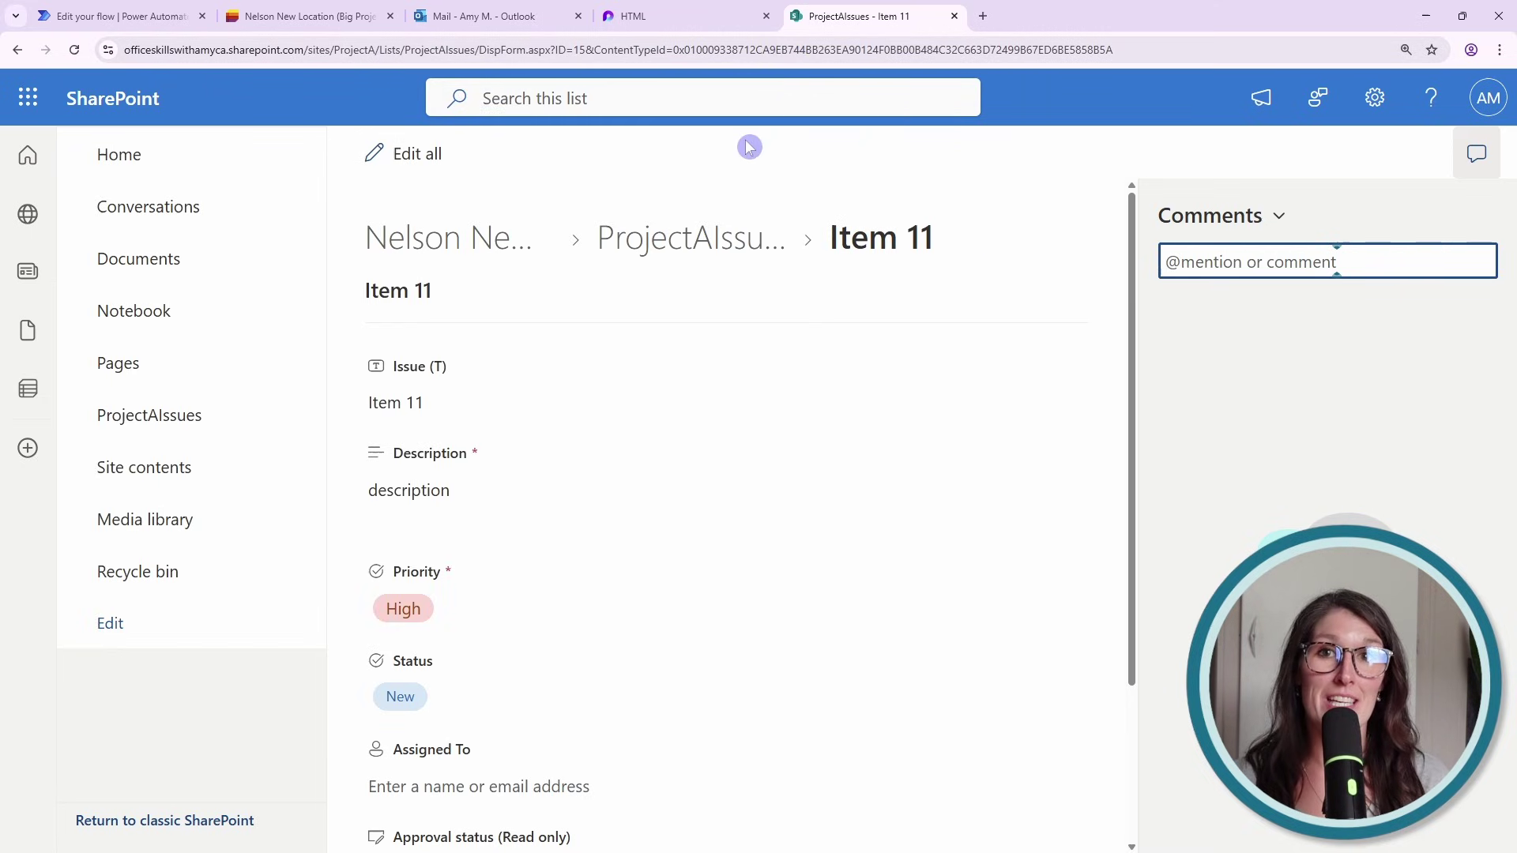
# Copy the HTML anchor code snippet from the Loop HTML page.
pyautogui.click(705, 16)
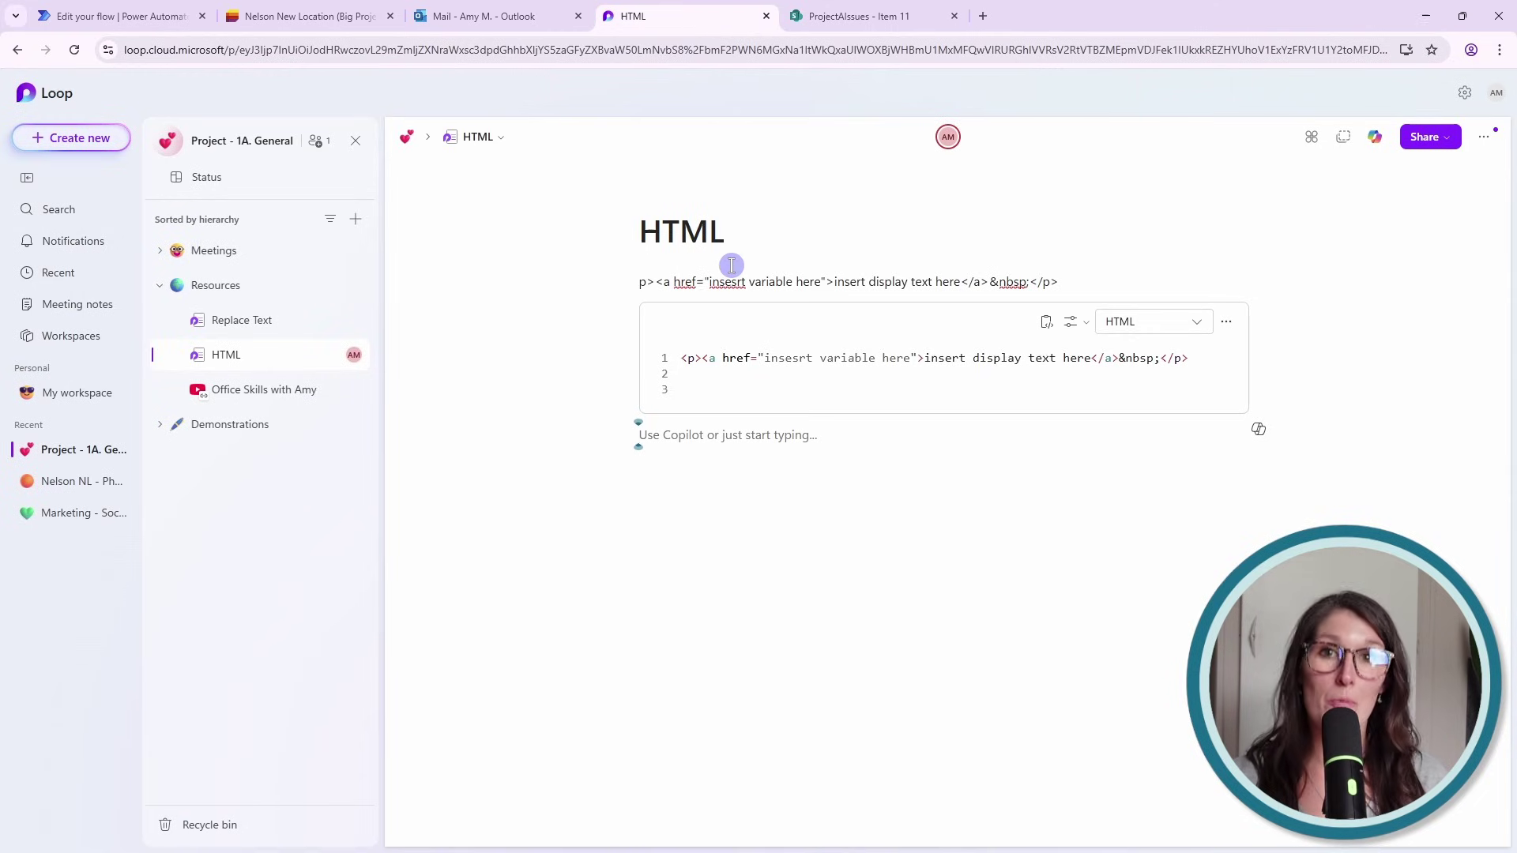
pyautogui.click(1047, 322)
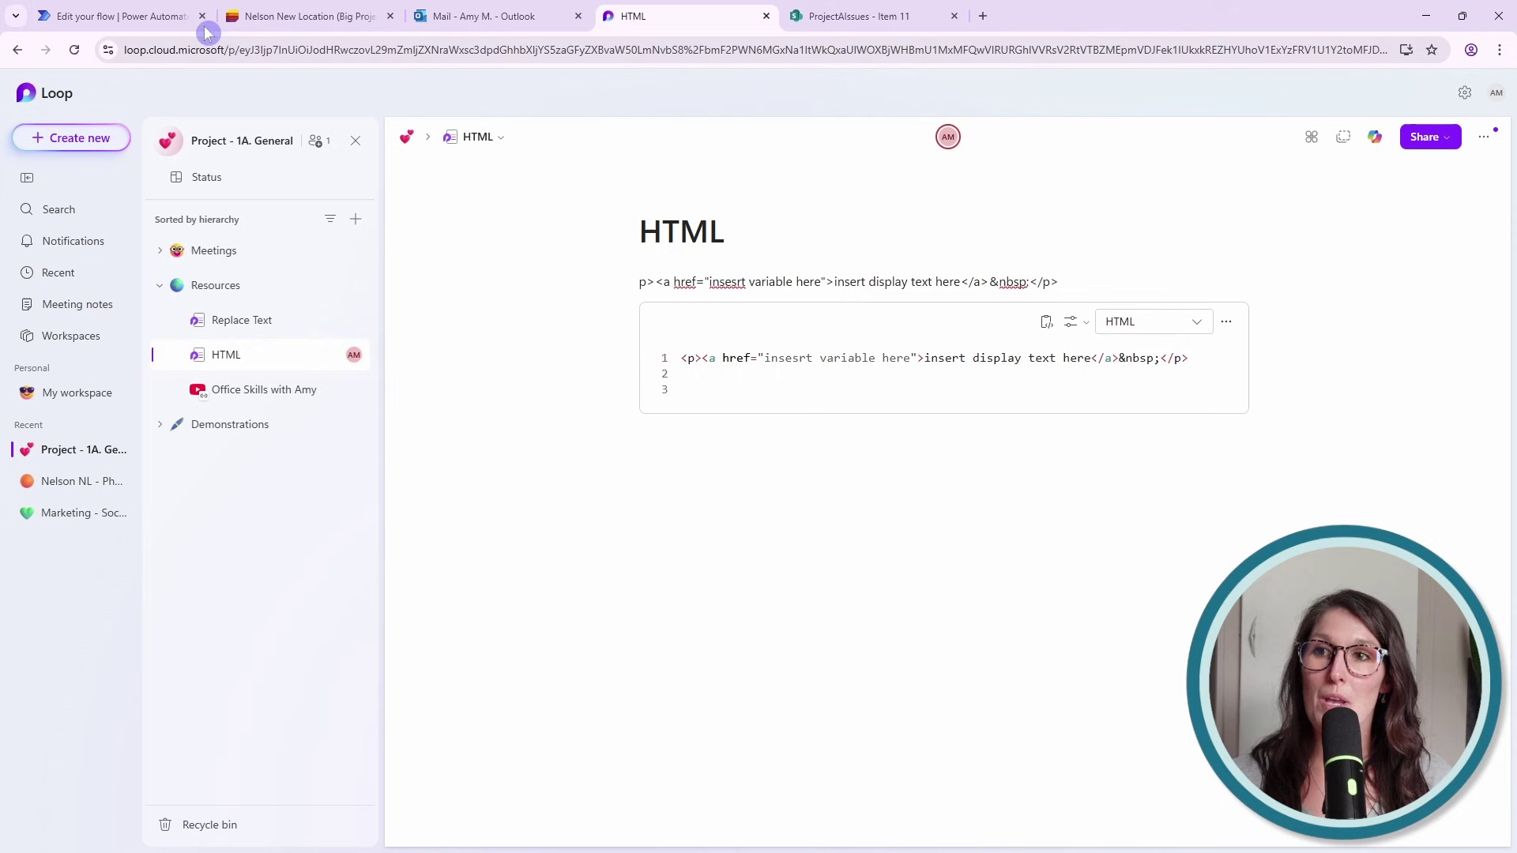
# Delete the Link line from the email body and switch the body to HTML code view.
pyautogui.click(170, 19)
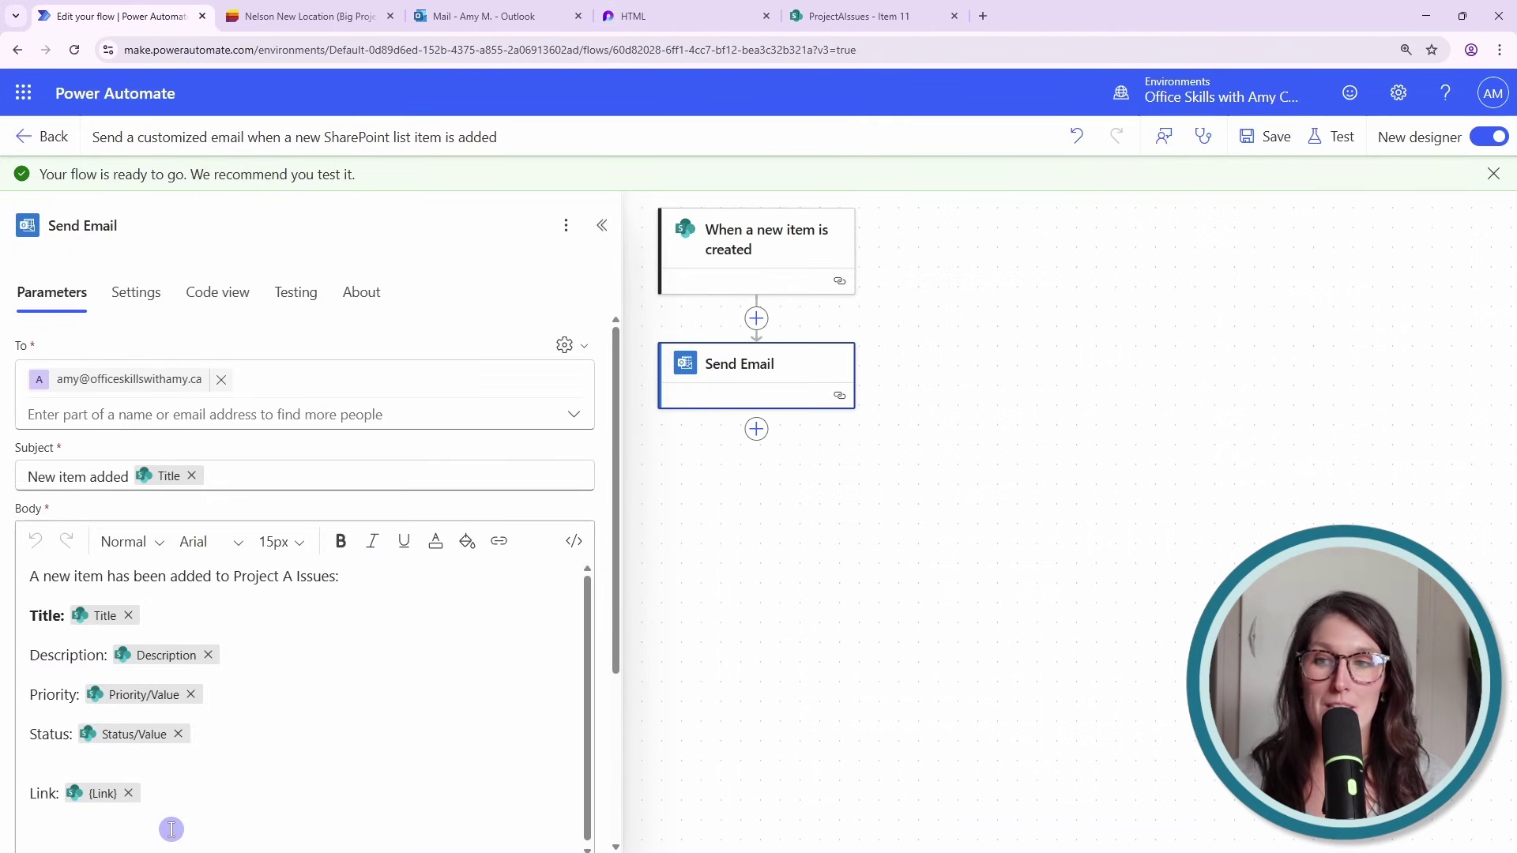
pyautogui.click(183, 799)
pyautogui.press('BackSpace')
pyautogui.press('BackSpace')
pyautogui.press('BackSpace')
pyautogui.press('BackSpace')
pyautogui.press('BackSpace')
pyautogui.press('BackSpace')
pyautogui.press('BackSpace')
pyautogui.press('BackSpace')
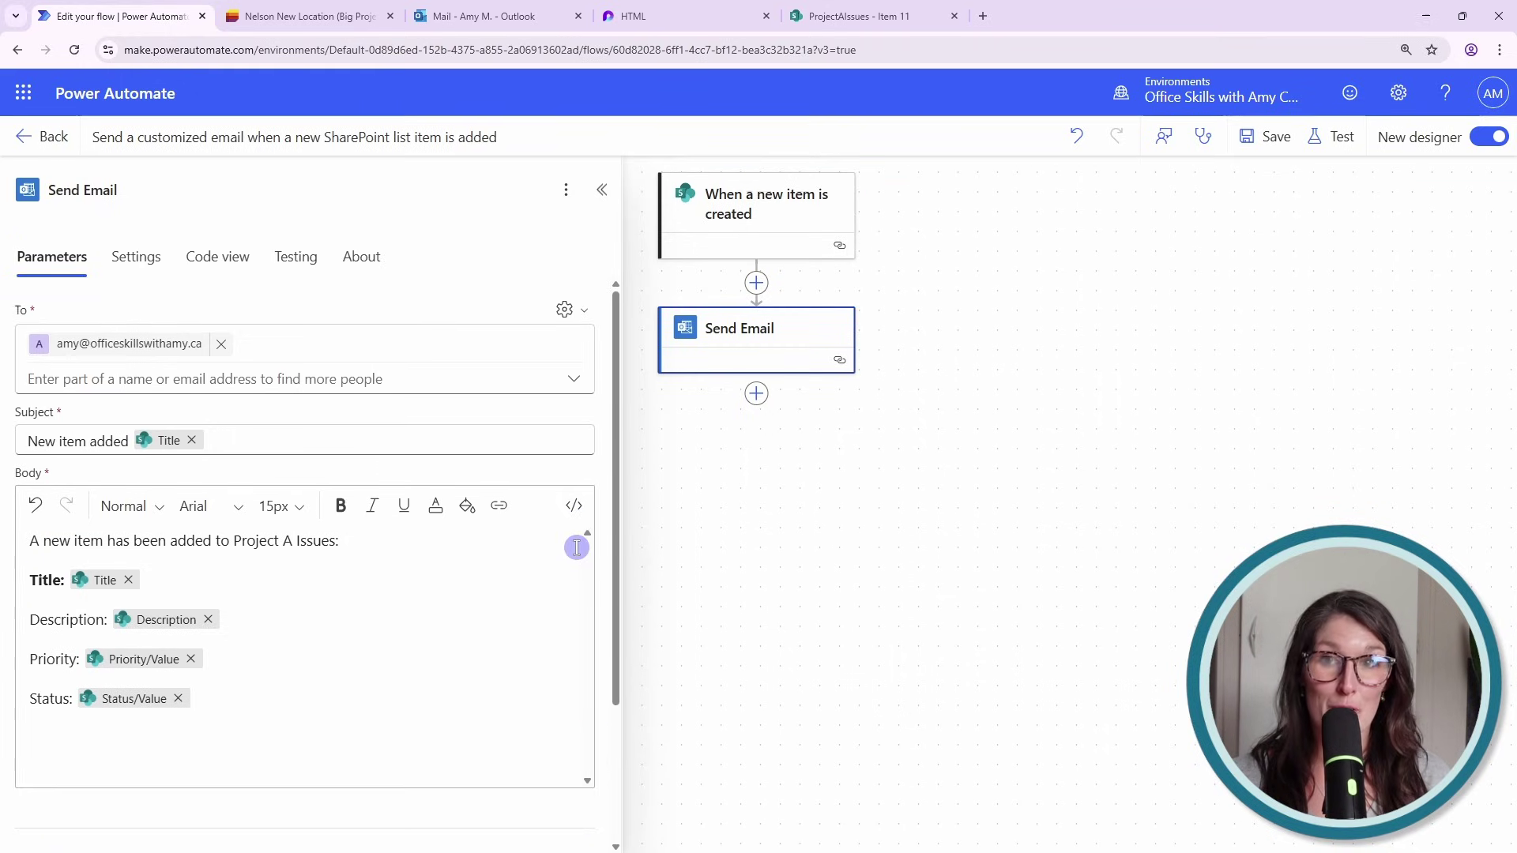
pyautogui.click(575, 508)
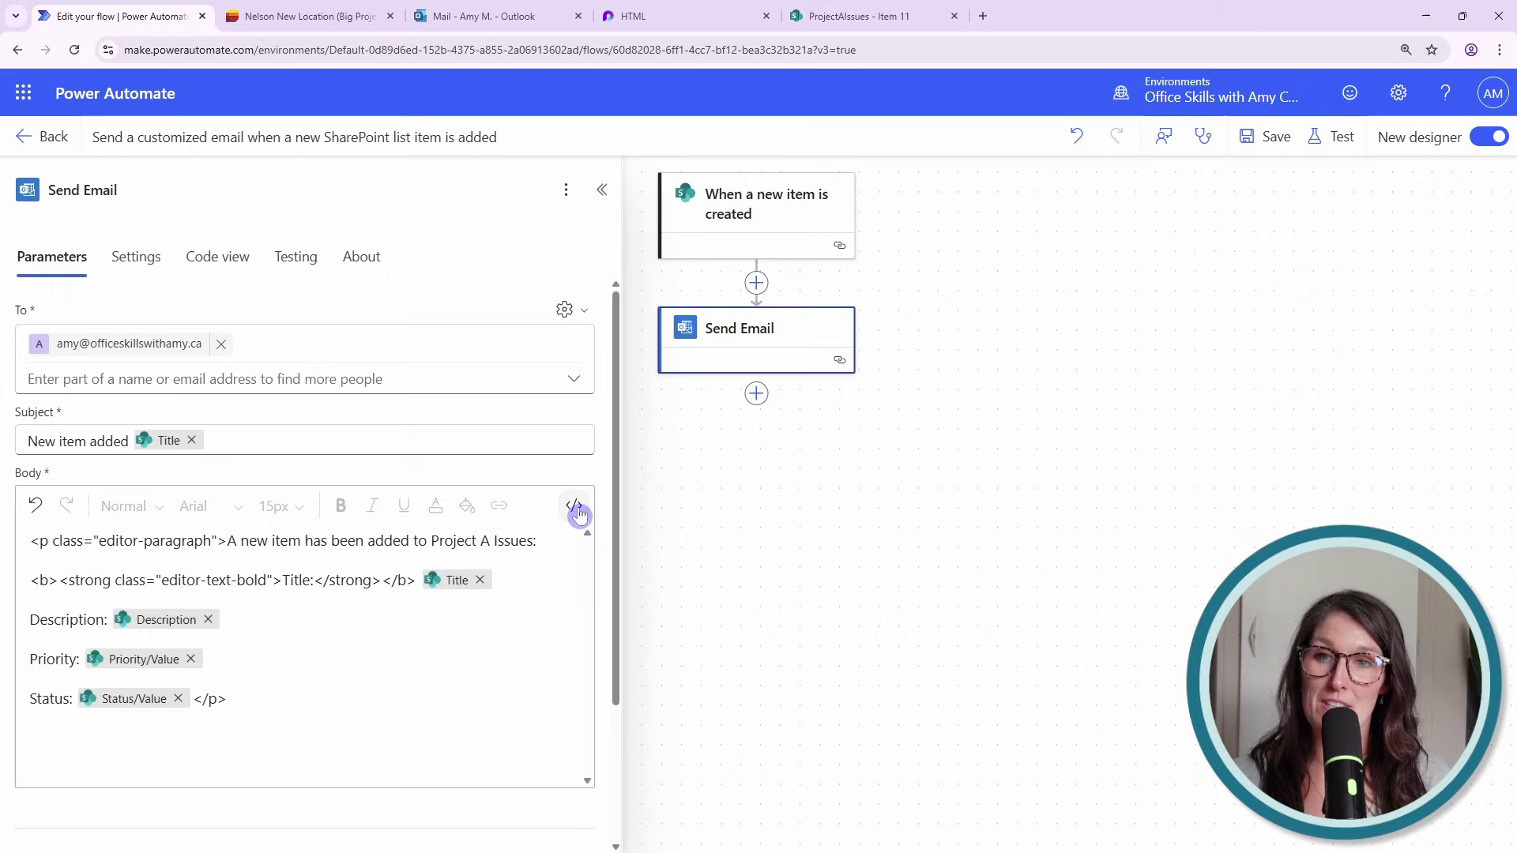
# Paste the anchor template on a new line after Status and empty its href placeholder.
pyautogui.click(285, 702)
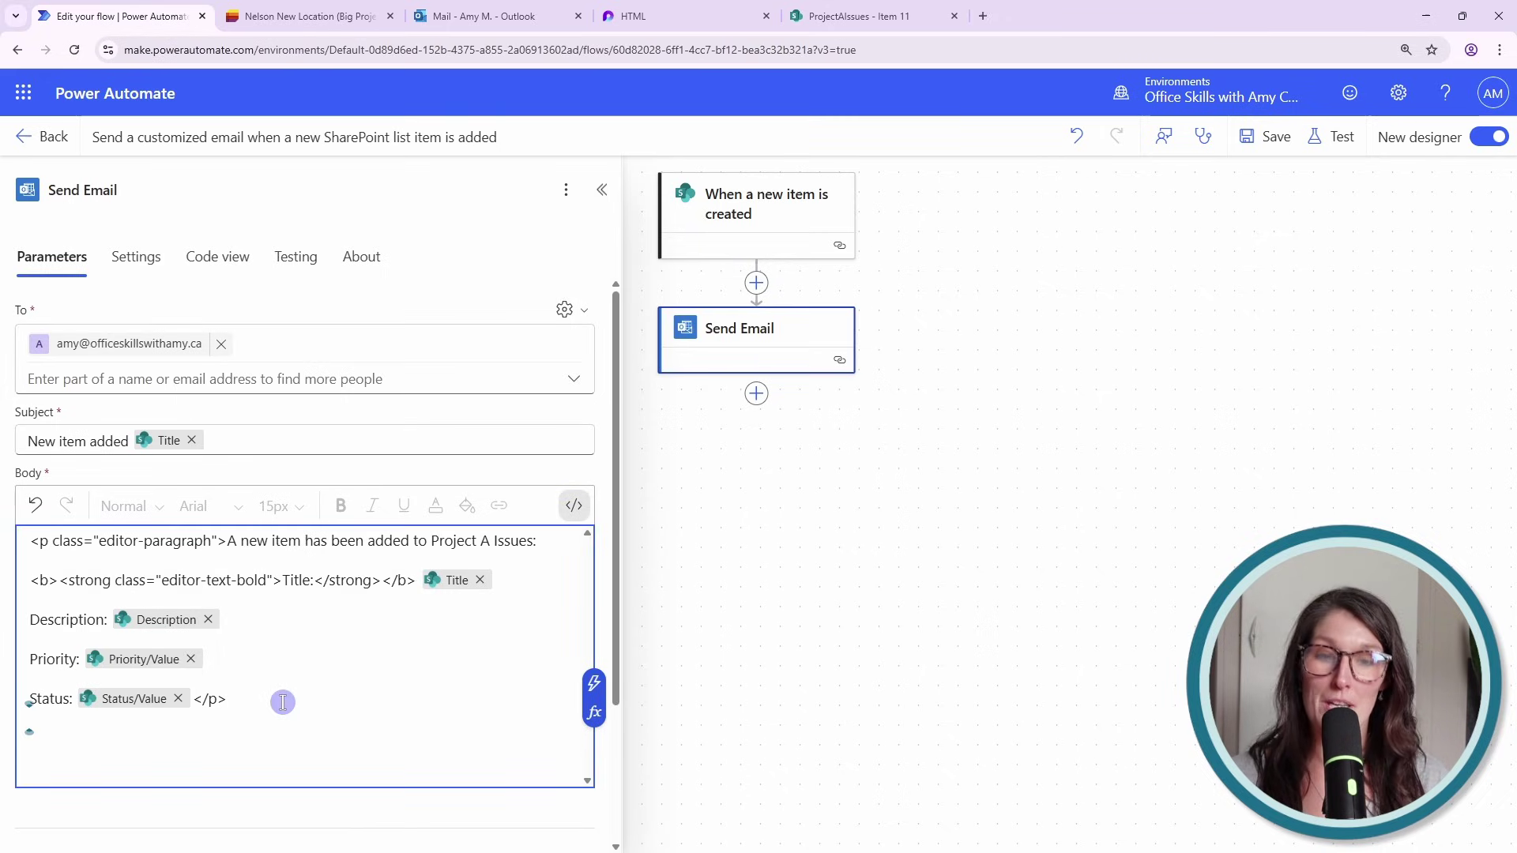
pyautogui.press('BackSpace')
pyautogui.press('BackSpace')
pyautogui.press('BackSpace')
pyautogui.press('BackSpace')
pyautogui.press('BackSpace')
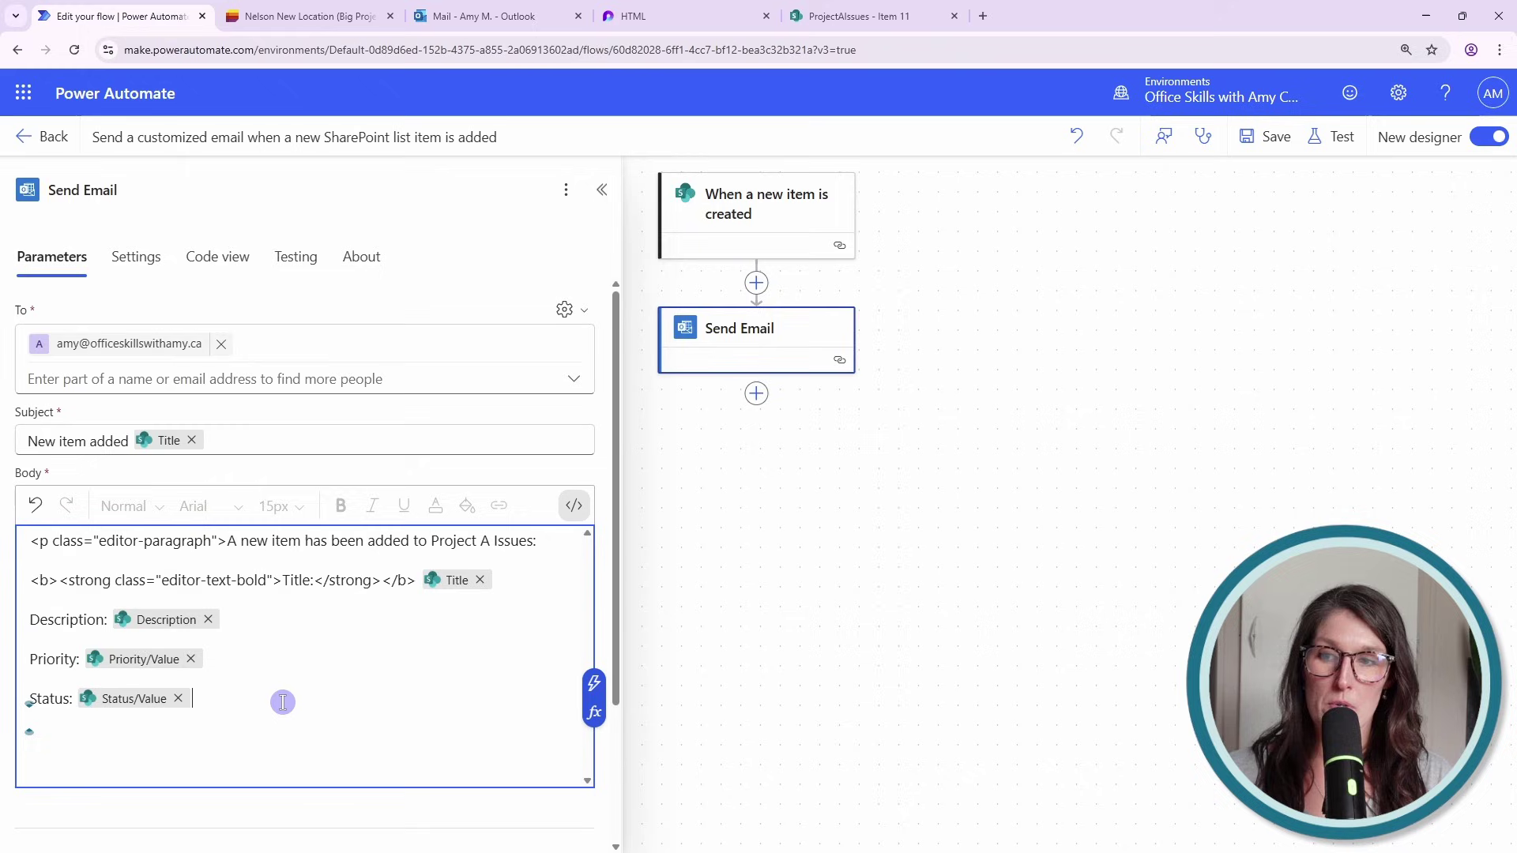
pyautogui.press('Return')
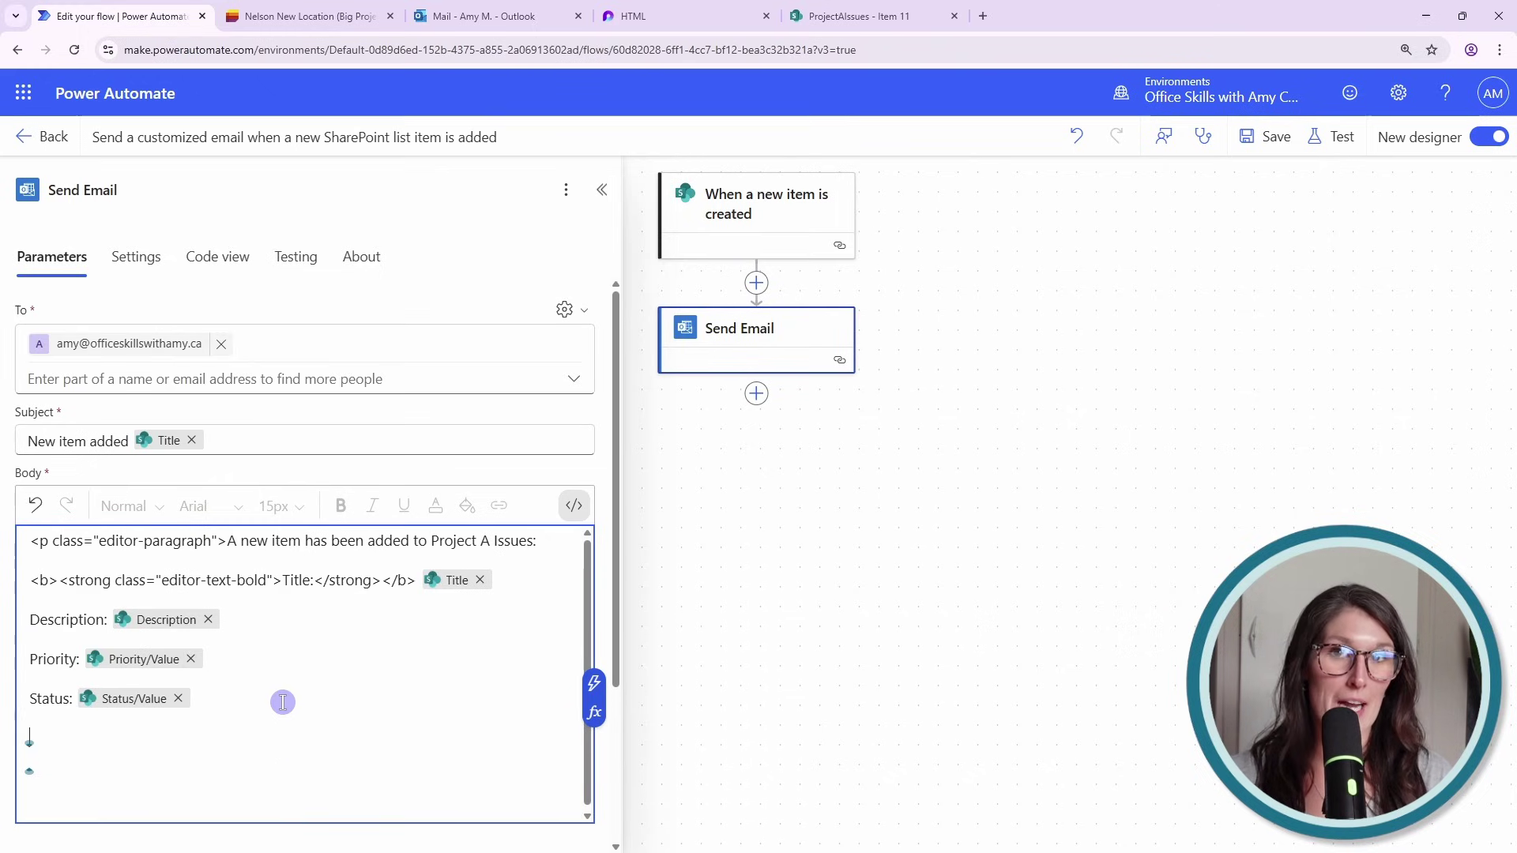
pyautogui.hotkey('ctrl', 'v')
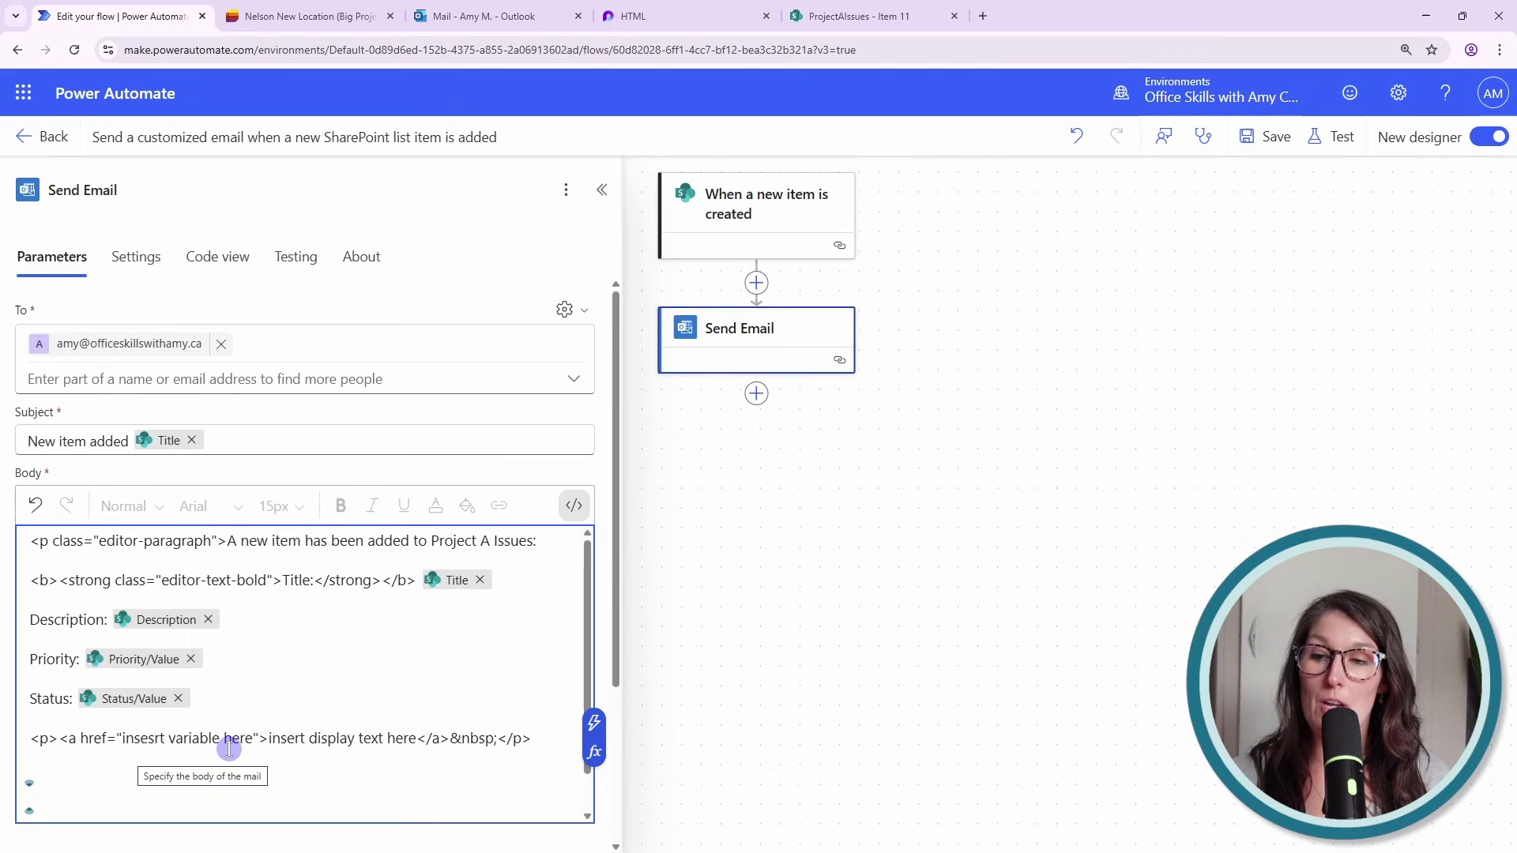
pyautogui.moveTo(253, 738); pyautogui.dragTo(121, 738)
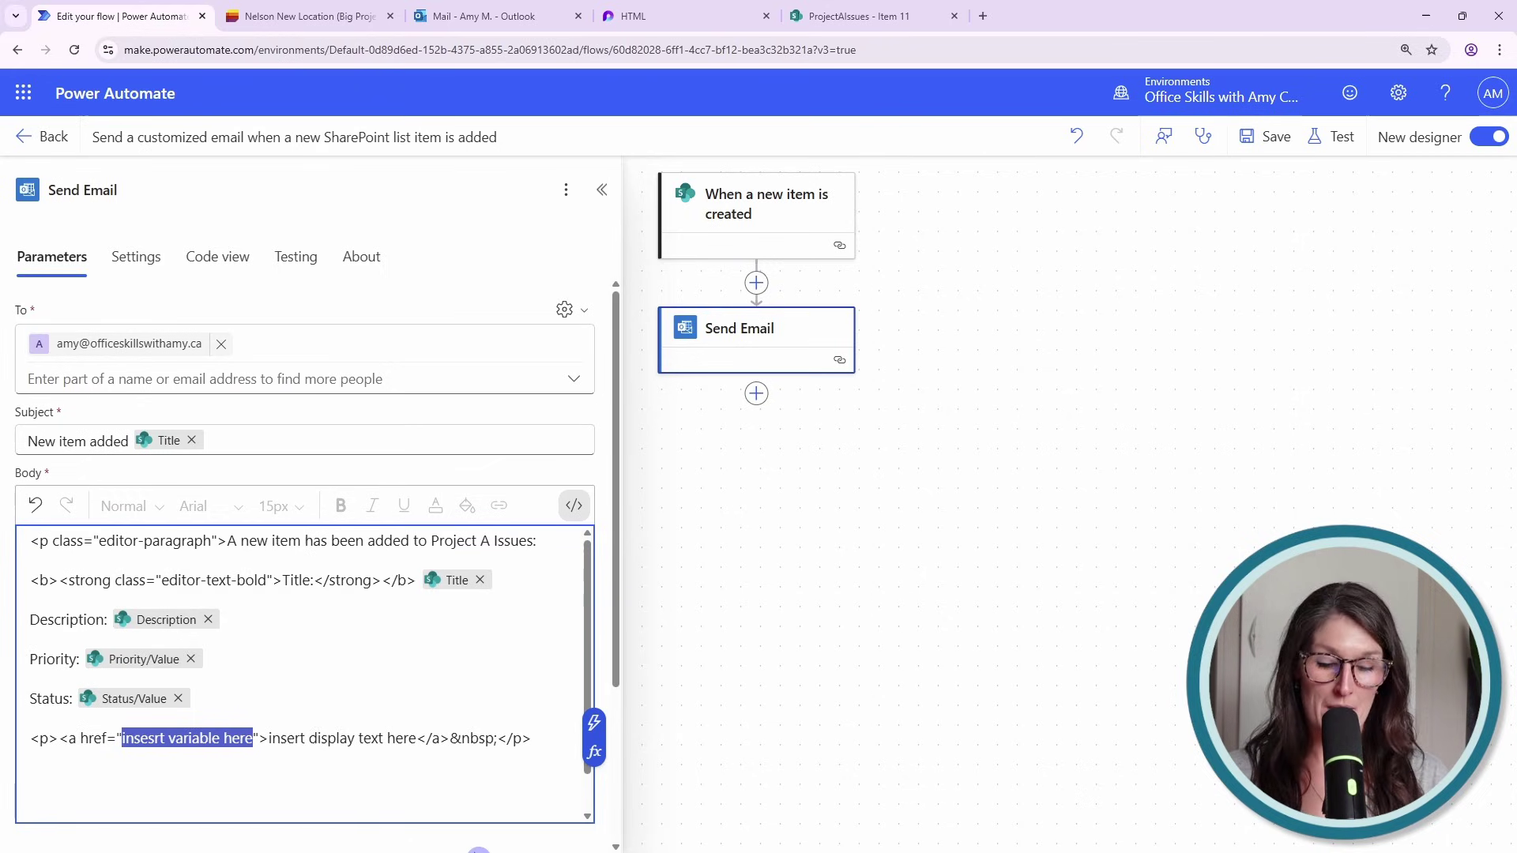
pyautogui.press('Delete')
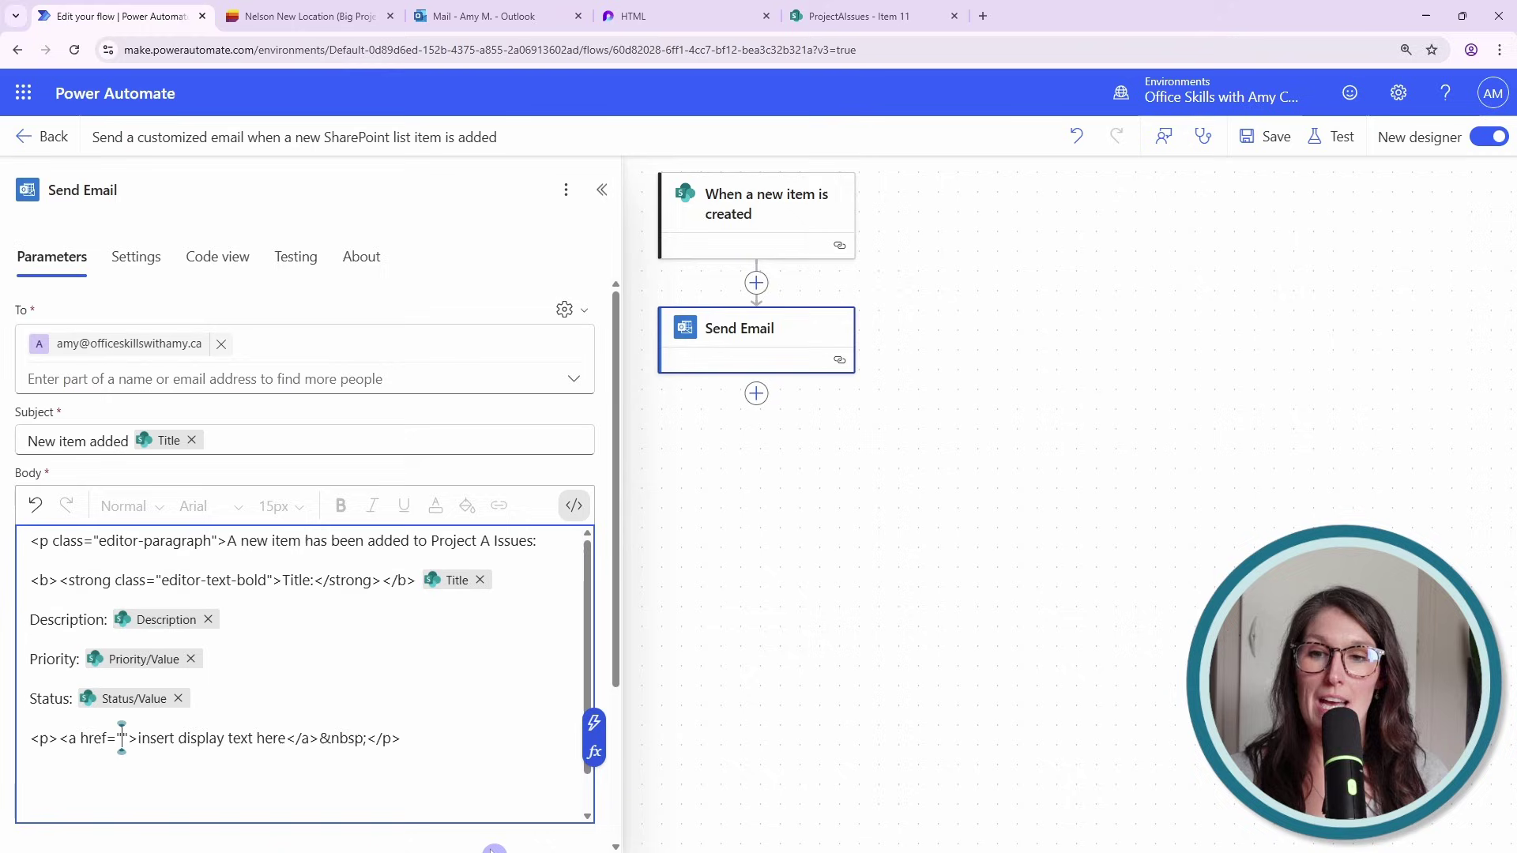
# Point the anchor href to Link to item, set its text to 'Click Here', and save.
pyautogui.click(593, 725)
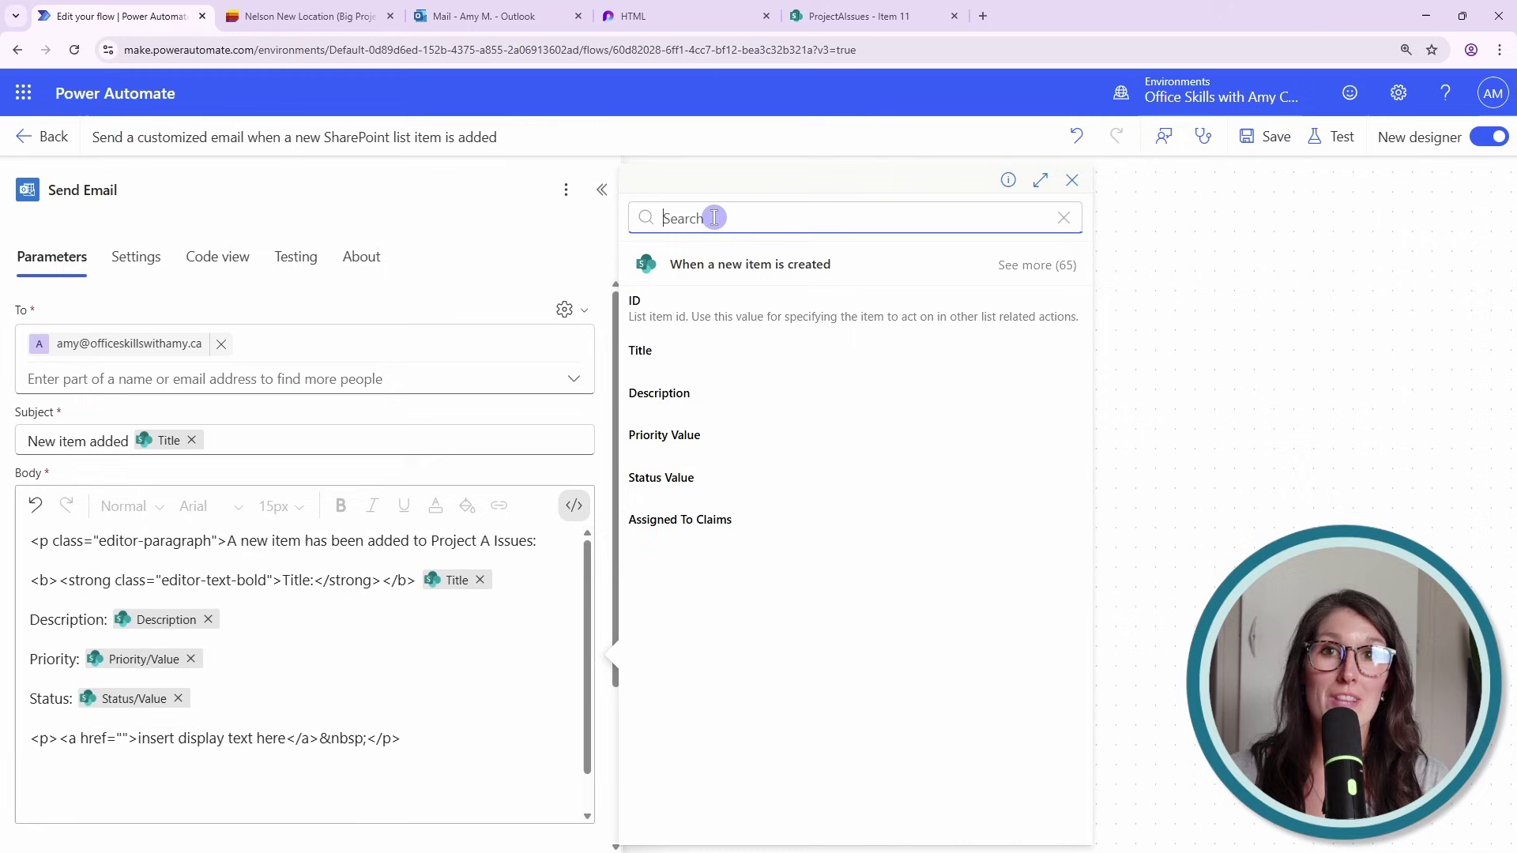
pyautogui.write('link')
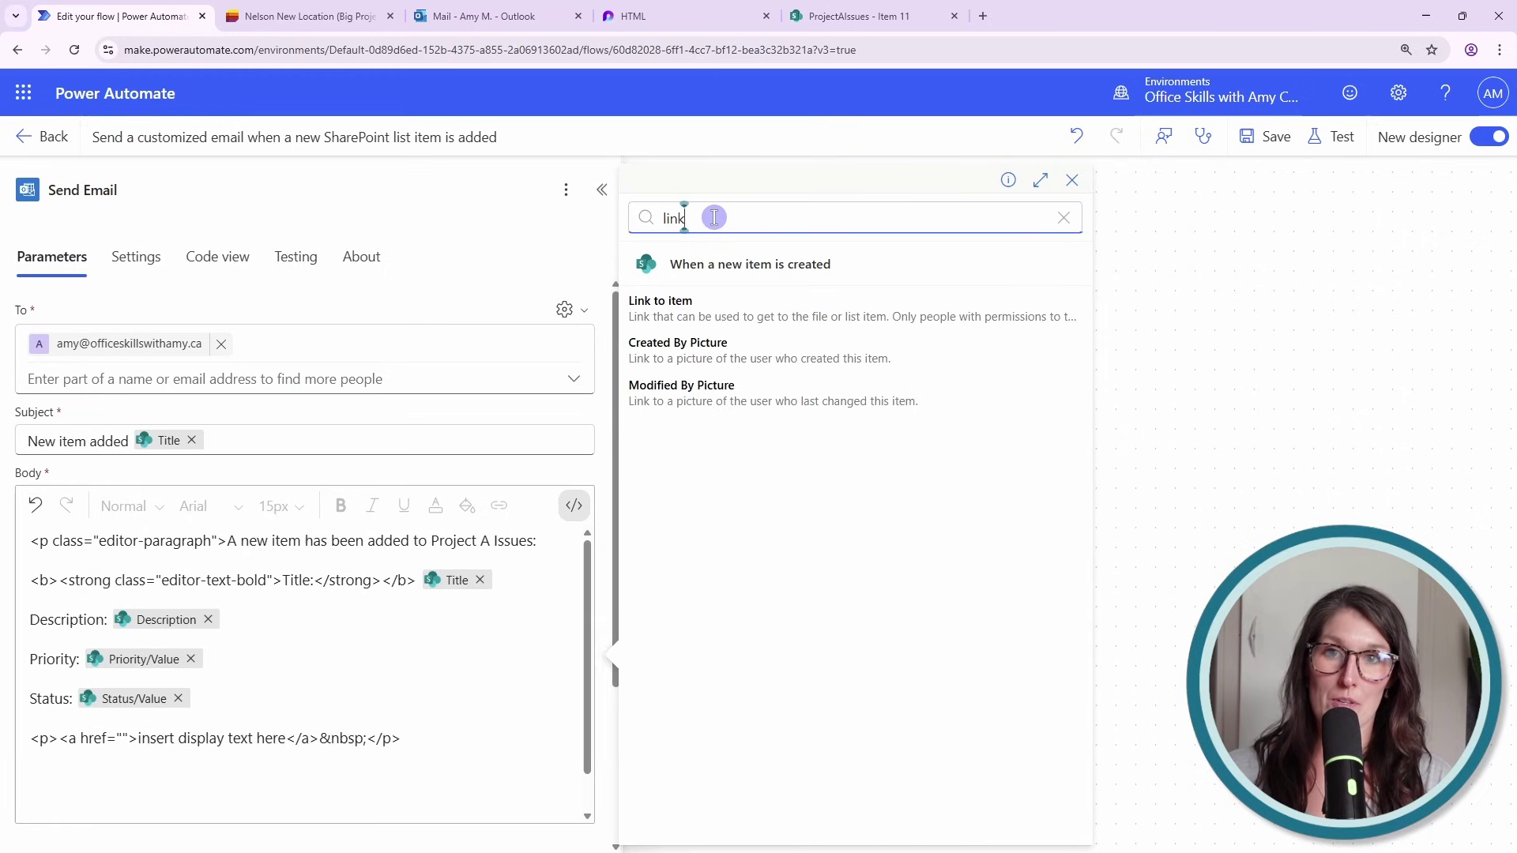
pyautogui.click(715, 307)
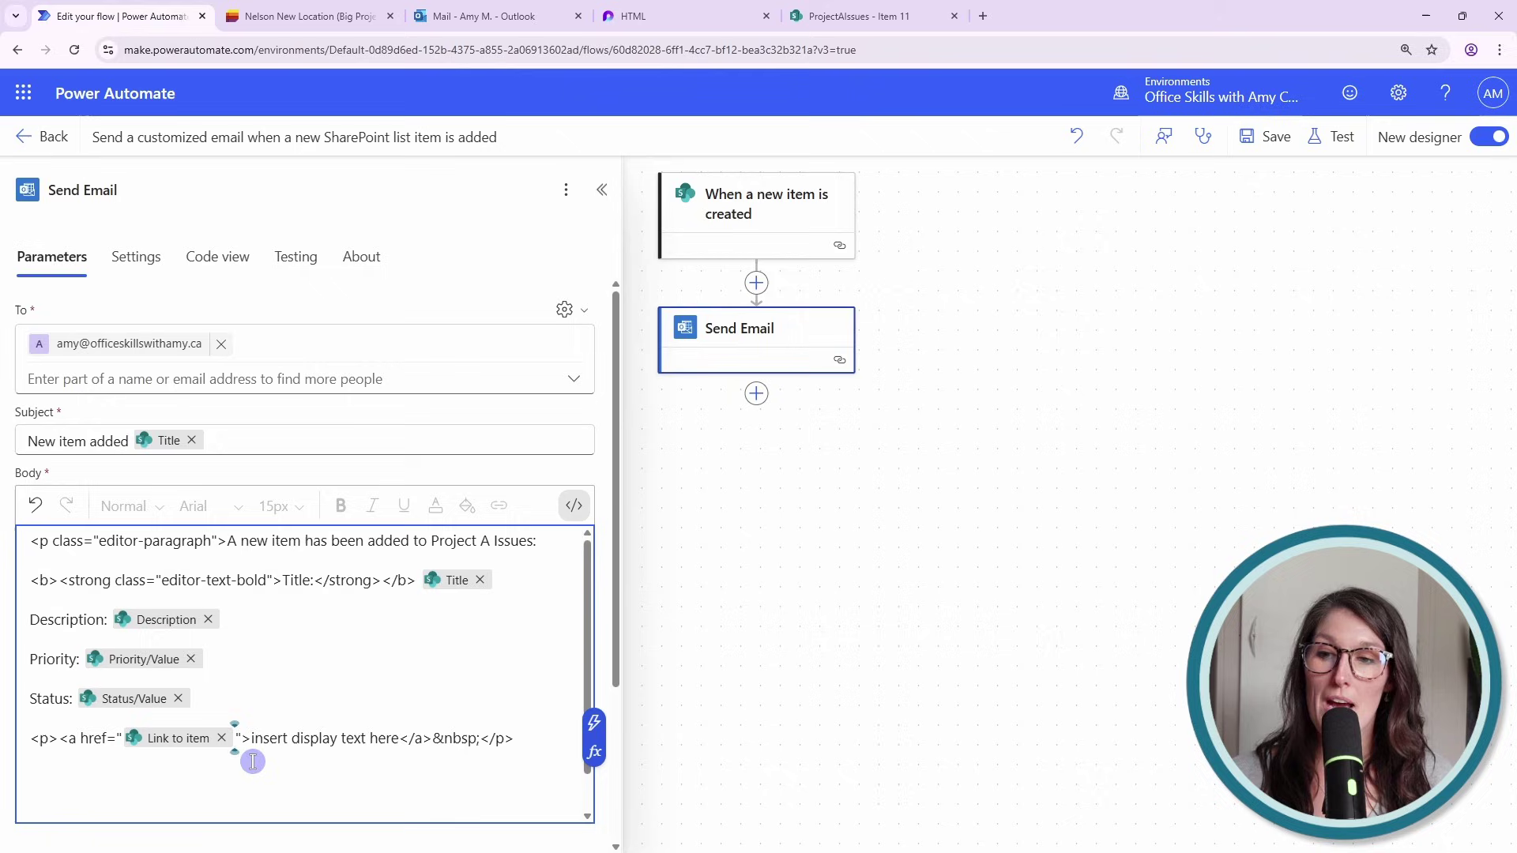
pyautogui.moveTo(400, 740); pyautogui.dragTo(254, 743)
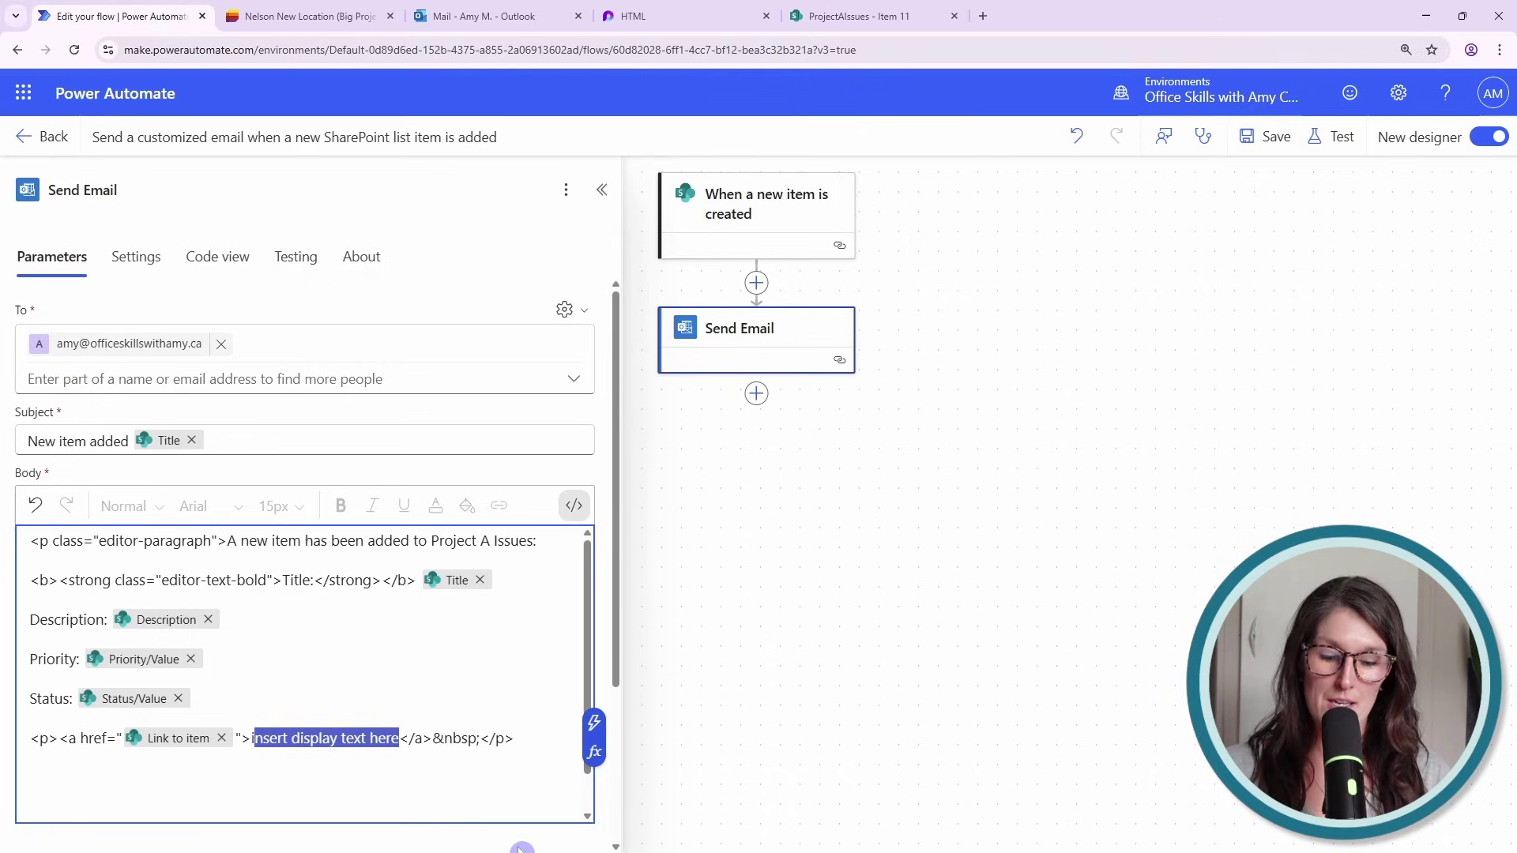
pyautogui.press('BackSpace')
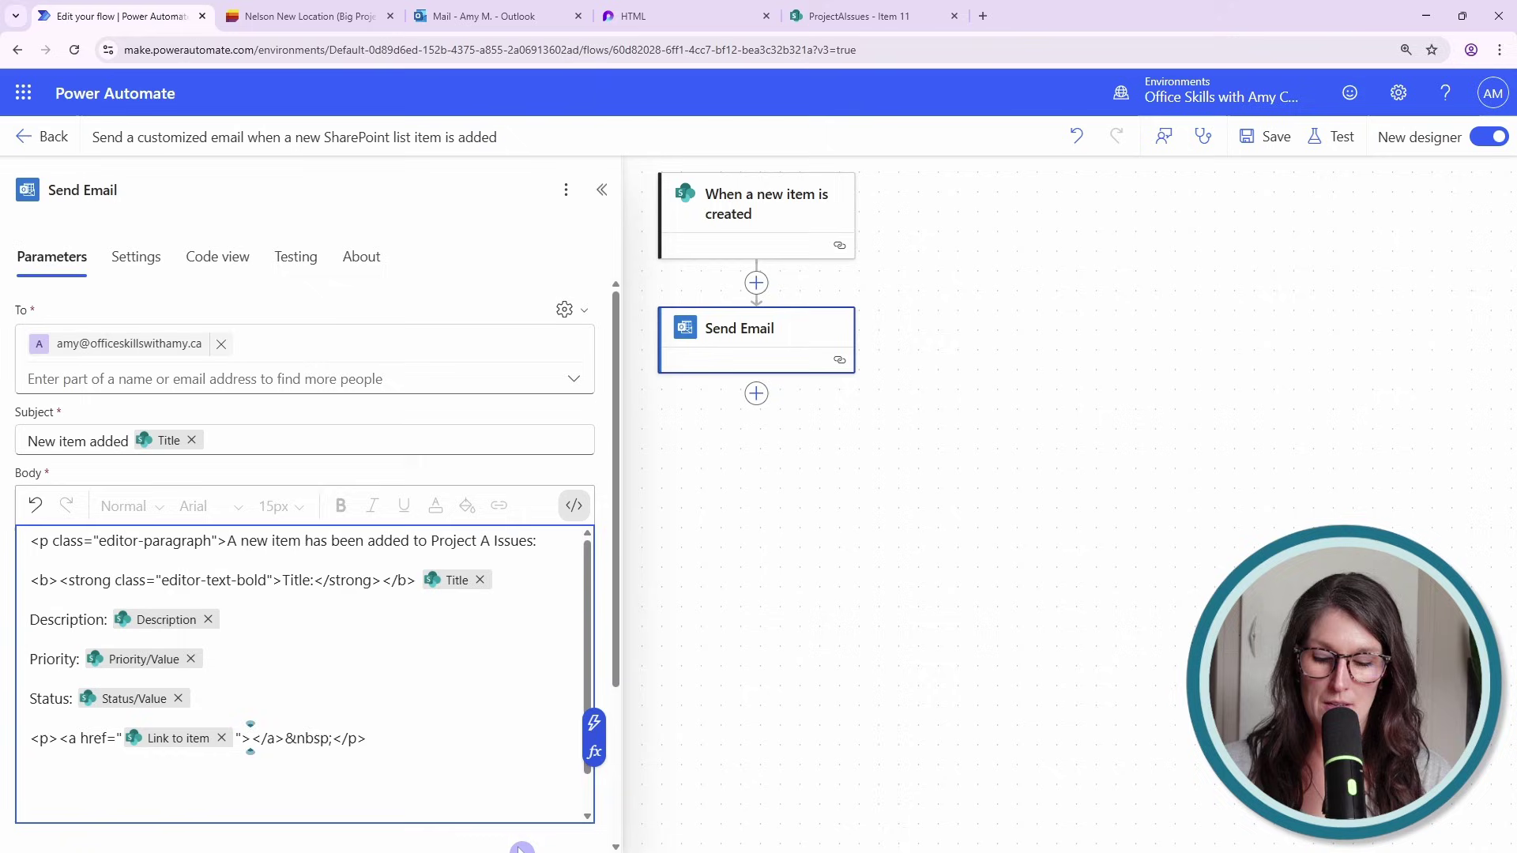
pyautogui.write('Click Here')
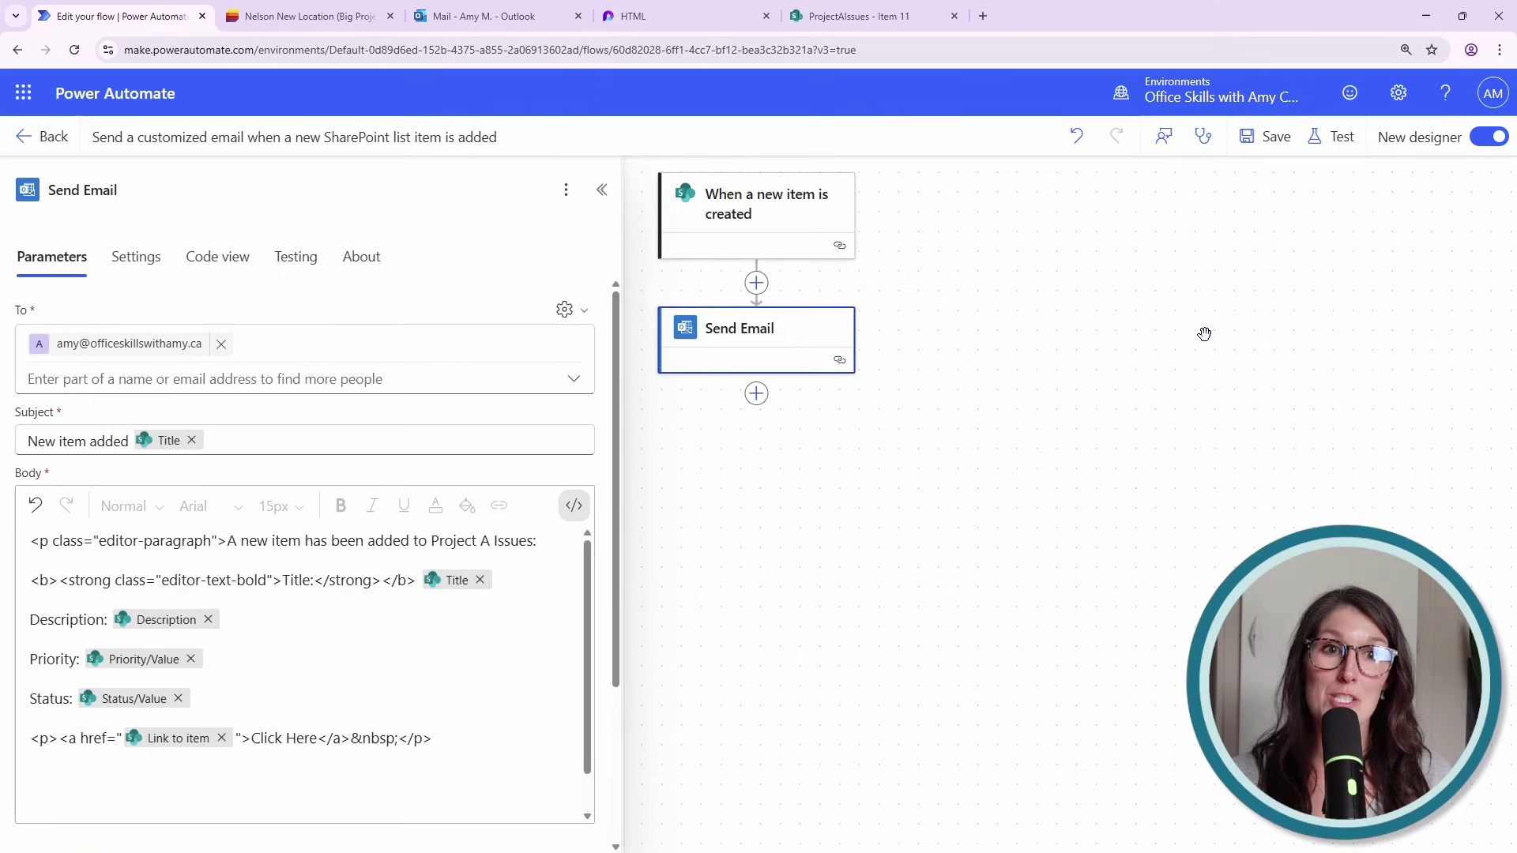
pyautogui.click(1256, 140)
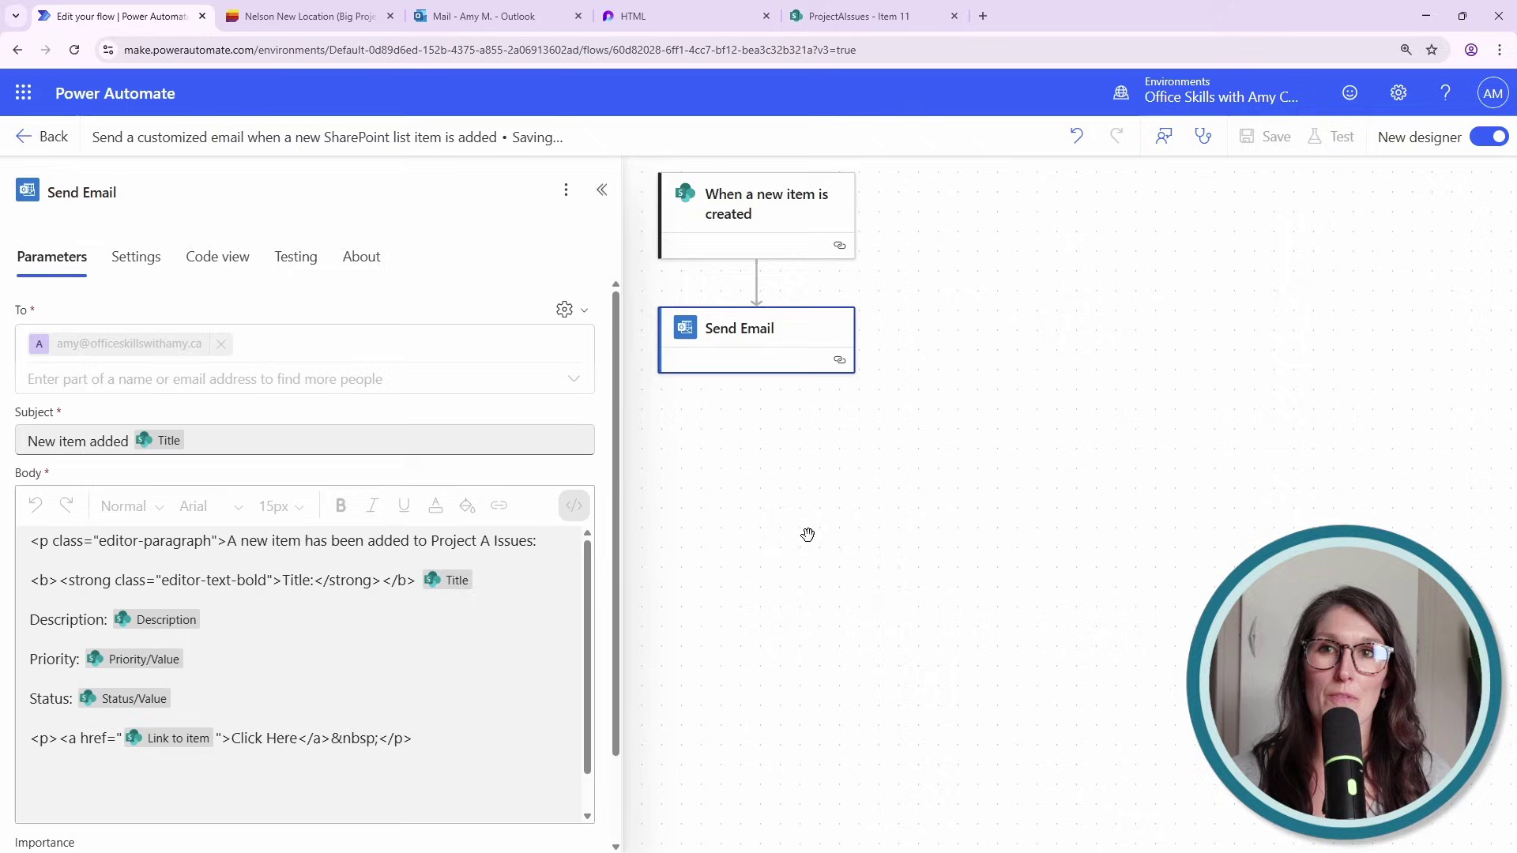
# Create 'Item 12' with description 'description' in the ProjectAIssues list.
pyautogui.click(329, 6)
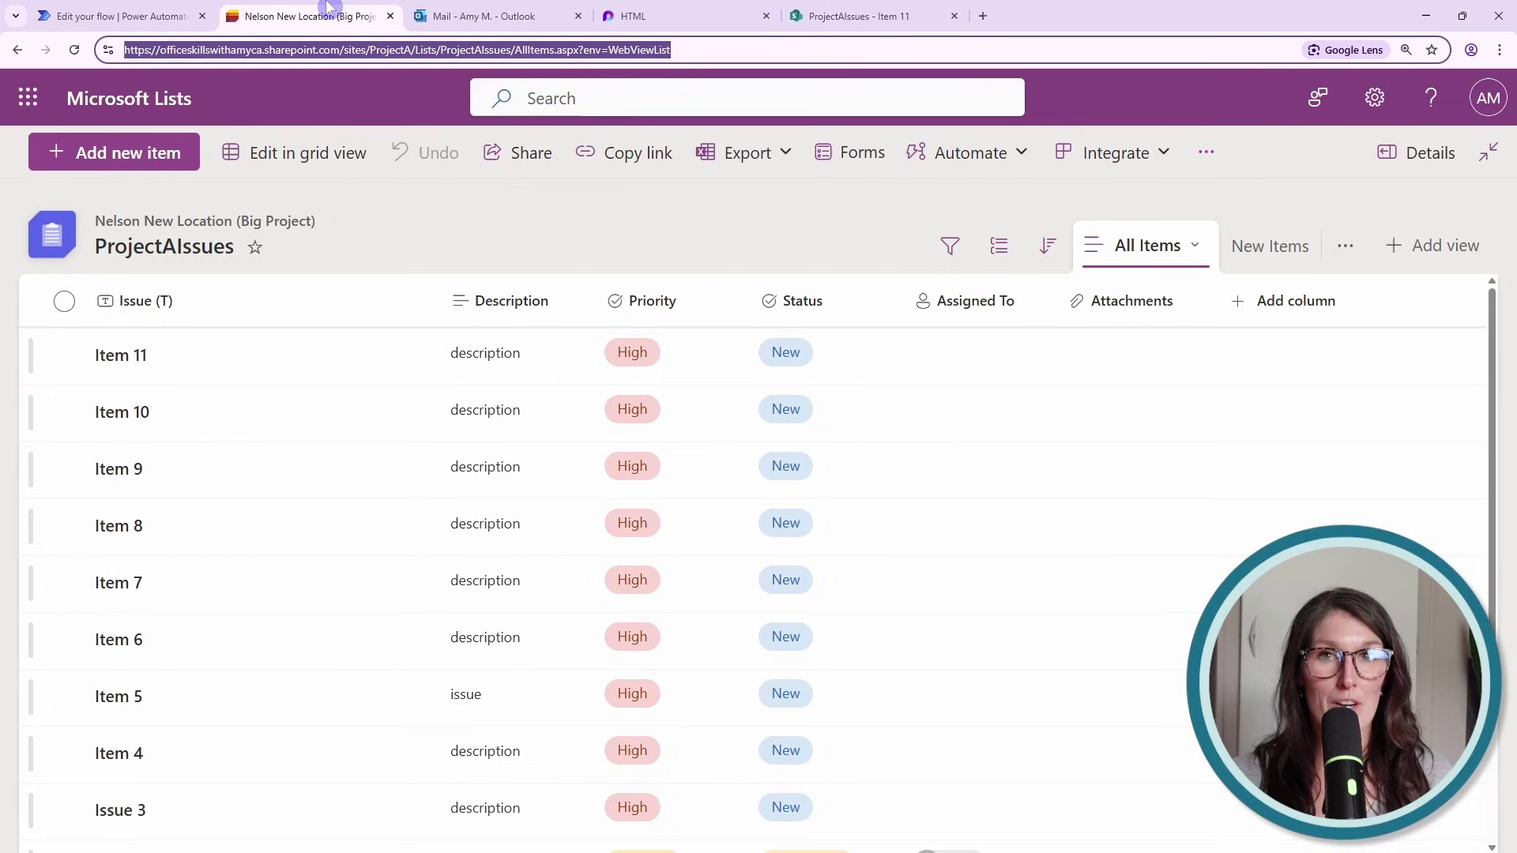
pyautogui.click(114, 153)
pyautogui.write('Item 12')
pyautogui.press('Tab')
pyautogui.write('description')
pyautogui.click(1175, 772)
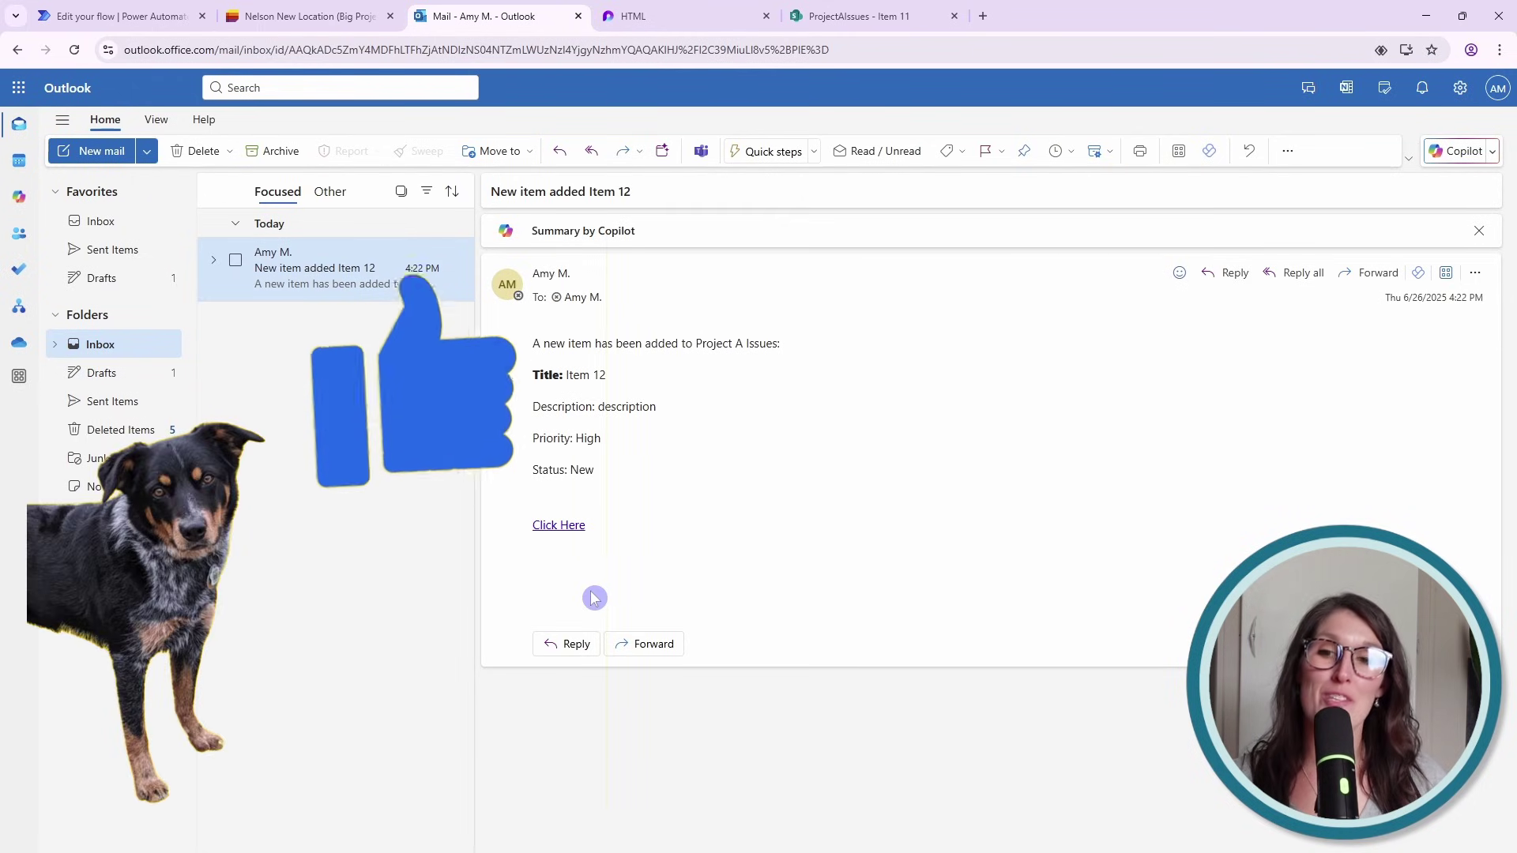
# Follow the Item 12 email's 'Click Here' link to open the item's page.
pyautogui.click(578, 527)
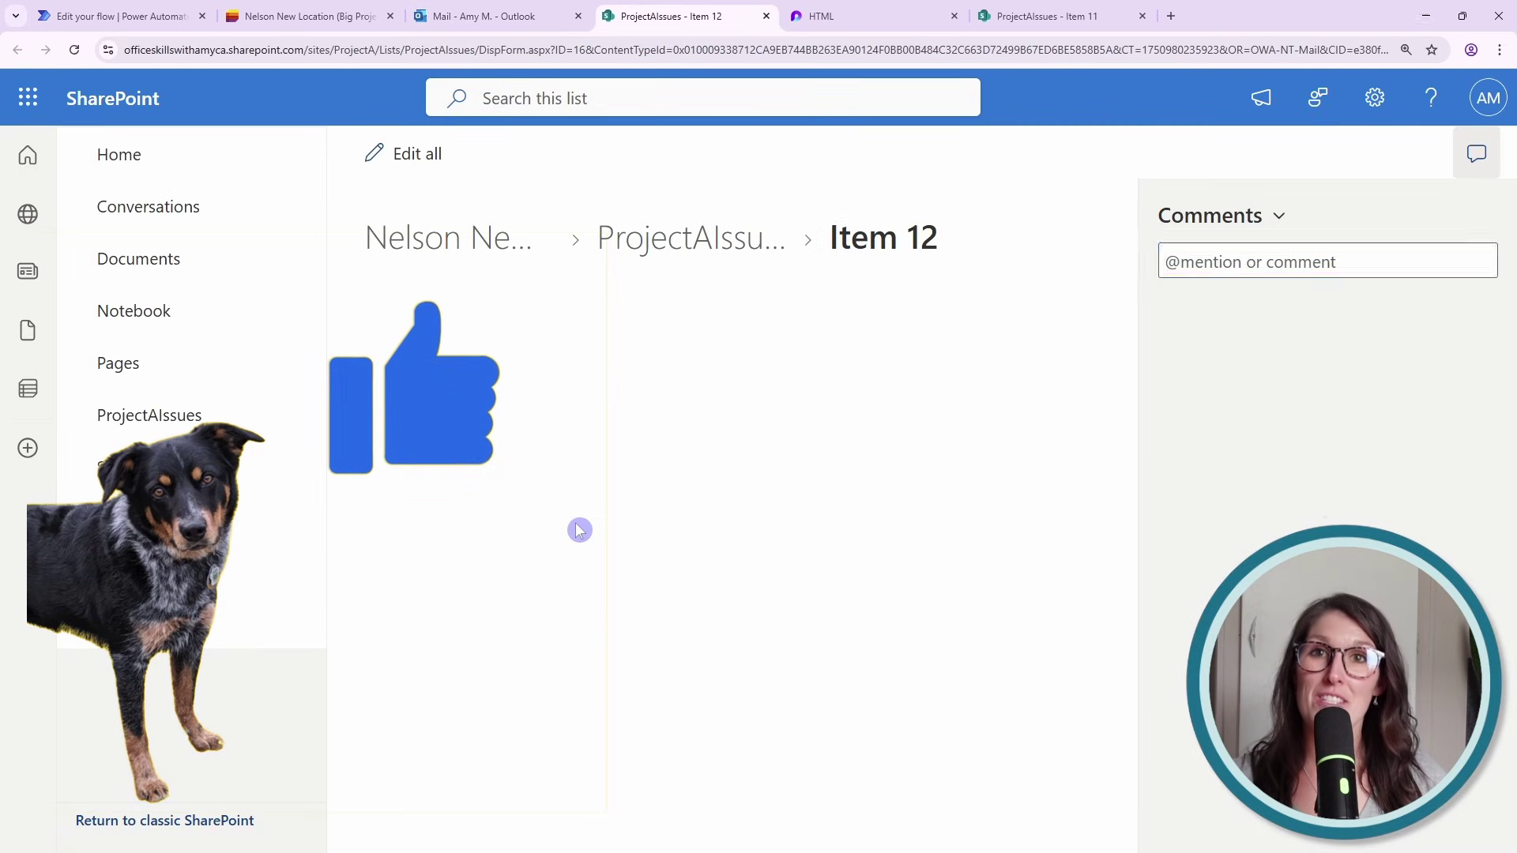